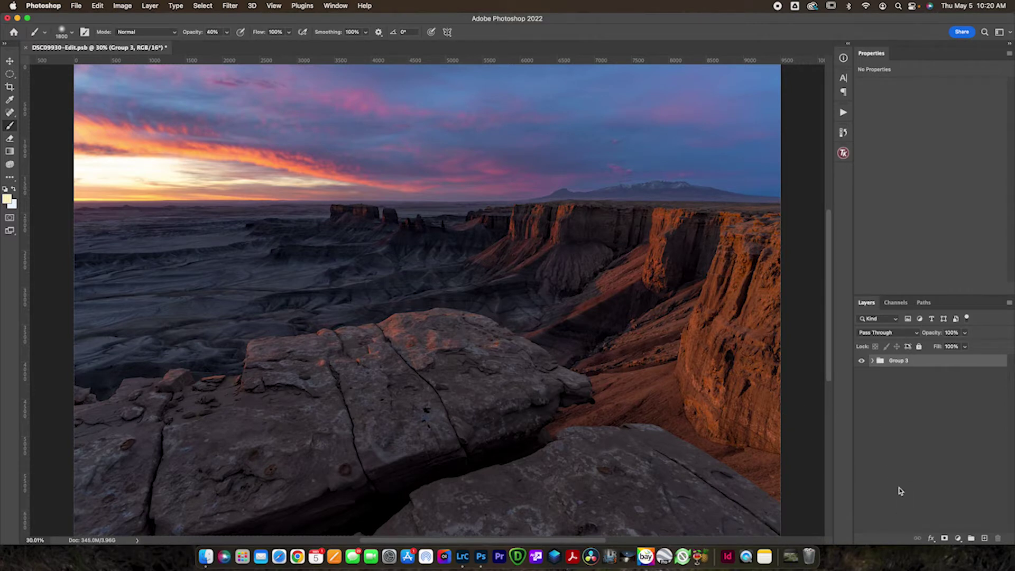
- Add a new Layer 9 above Group 3 and set its blend mode to Soft Light
click(985, 538)
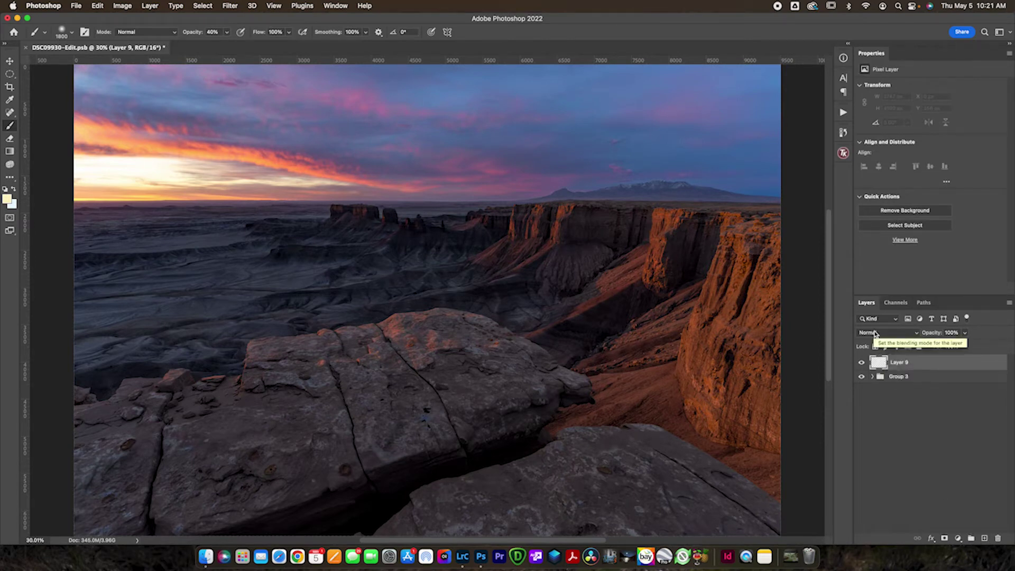
click(878, 339)
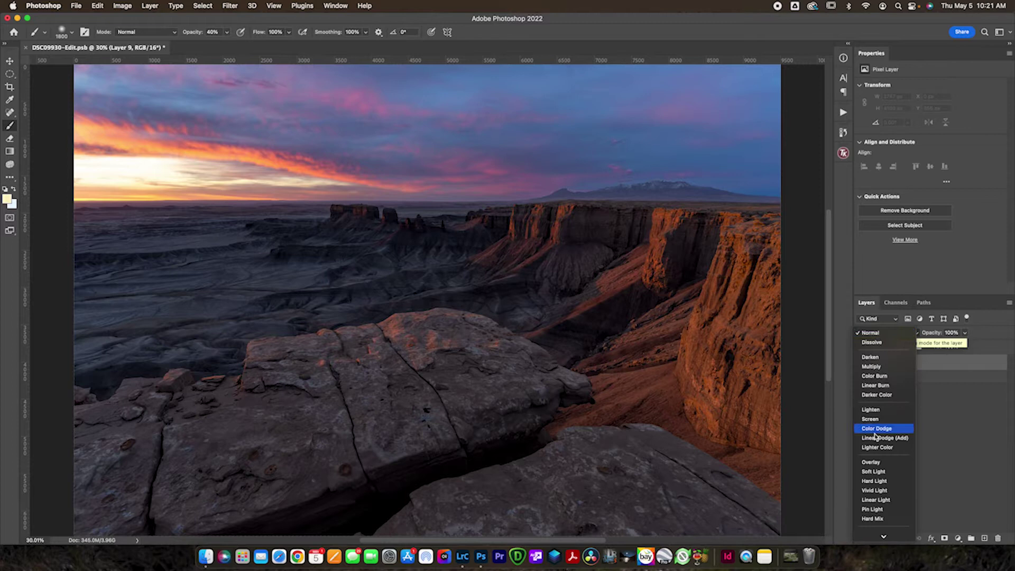
click(878, 472)
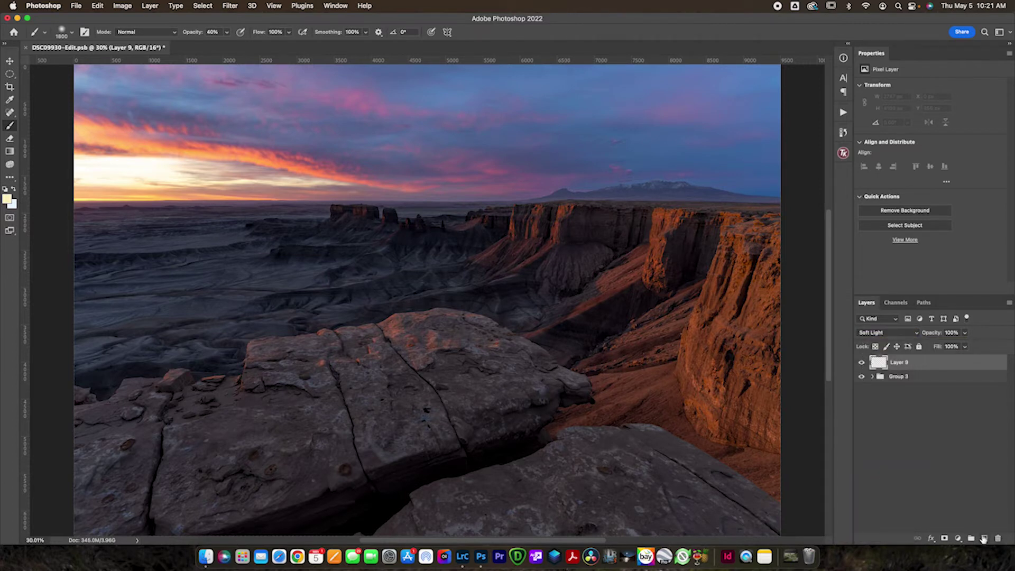
- Duplicate Layer 9 twice into Layer 9 copy and Layer 9 copy 2, keeping Layer 9 selected
drag(908, 363, 984, 539)
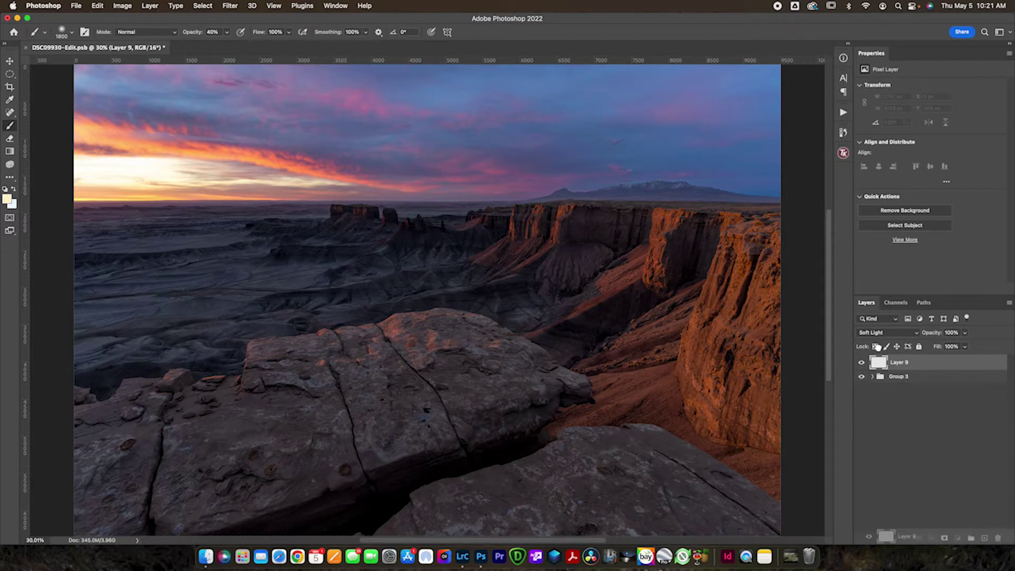
drag(901, 363, 984, 539)
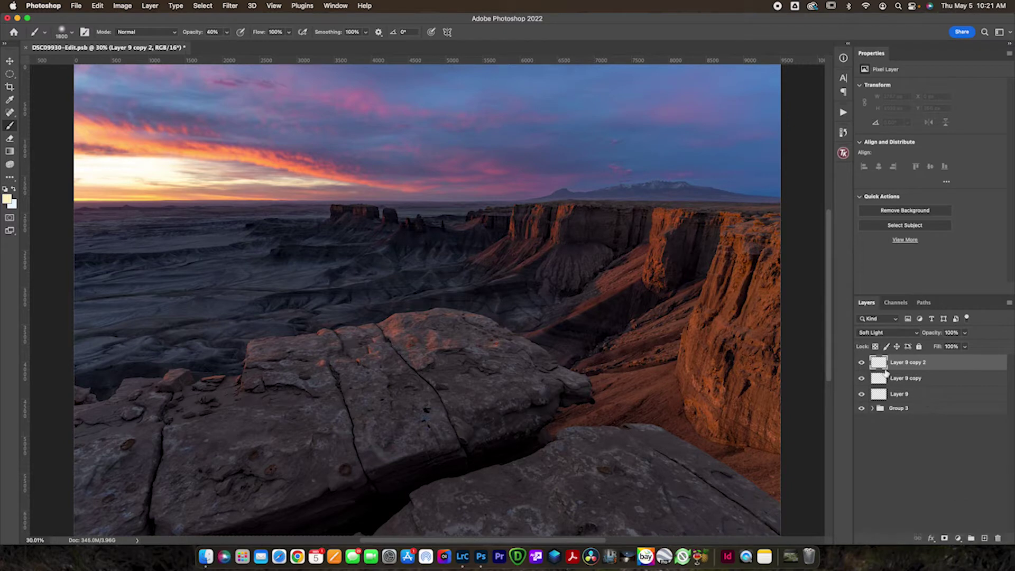
click(899, 395)
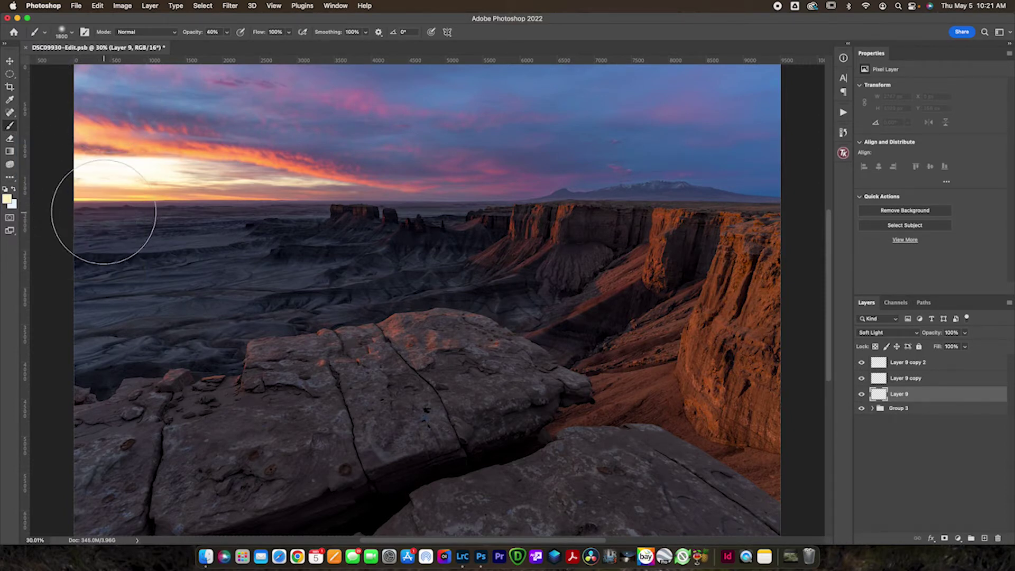
- Sample the left-horizon yellow, then lighten the brush's foreground colour to #fffacf
key(i)
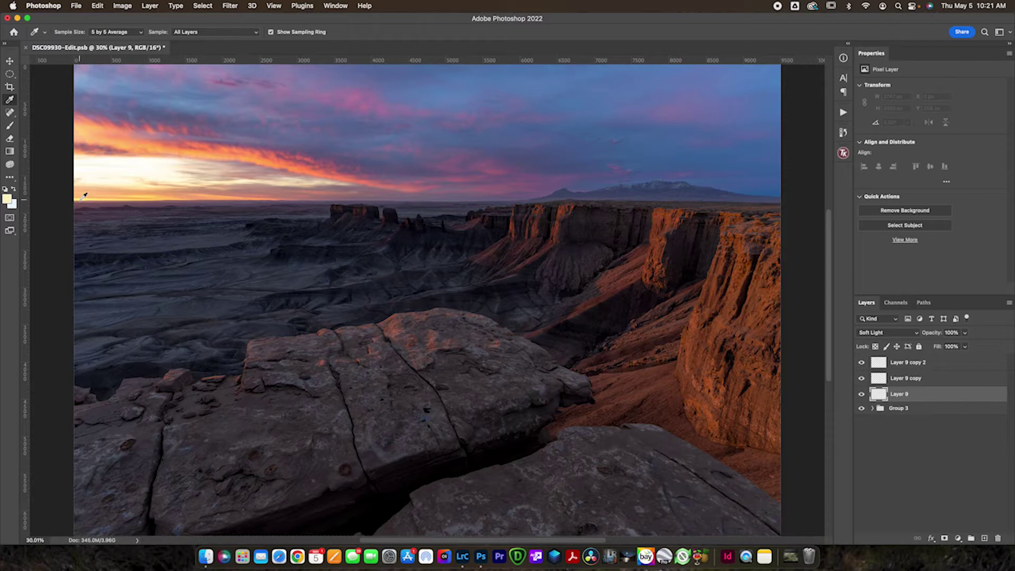
click(83, 196)
click(9, 125)
click(8, 201)
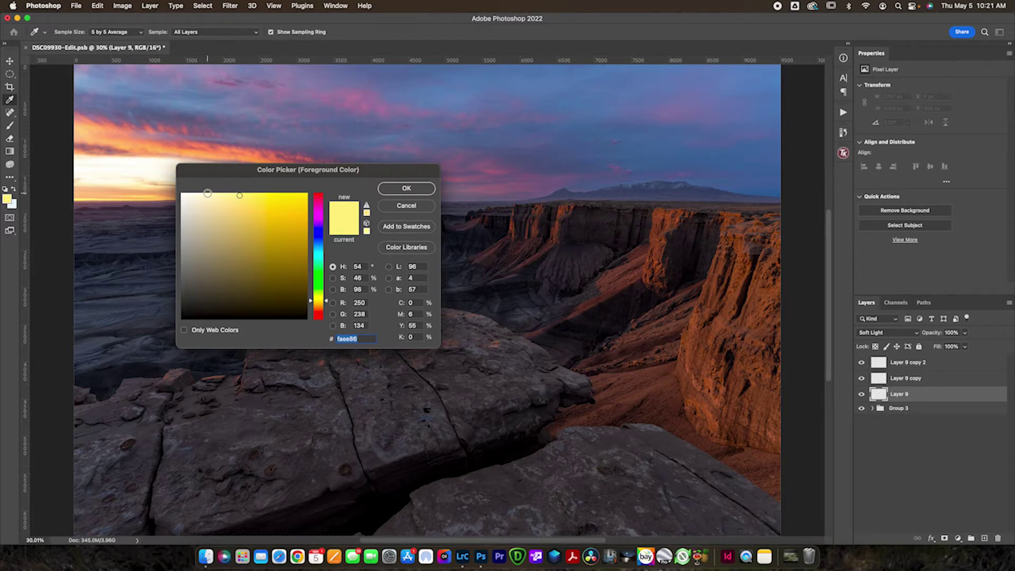
click(206, 193)
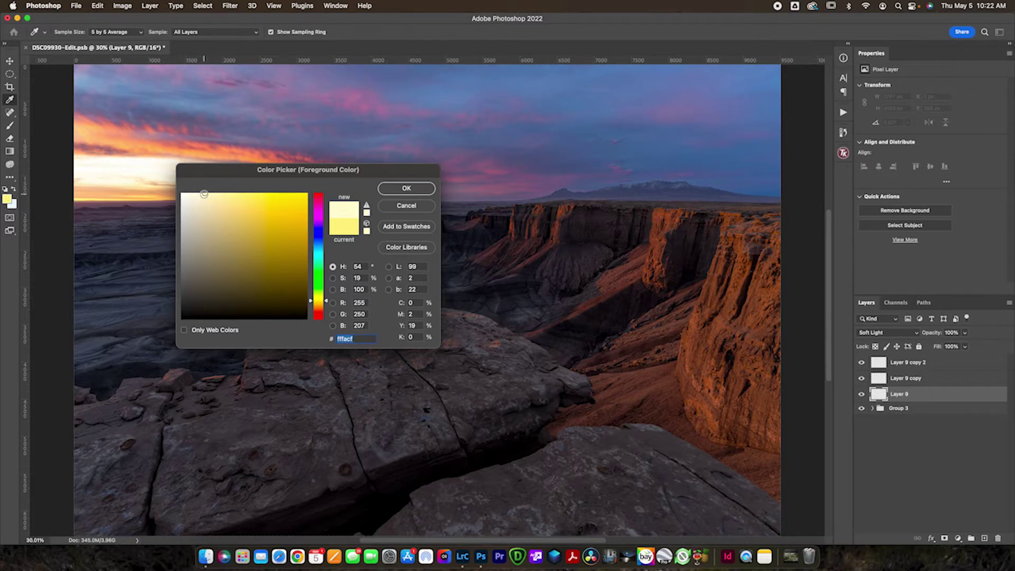
click(406, 188)
key(b)
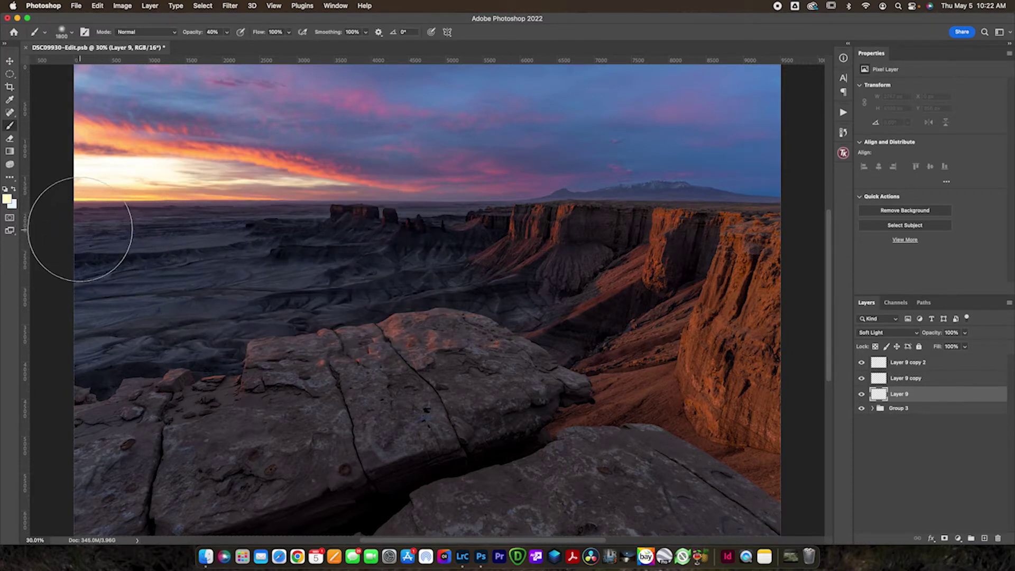
- Set the brush to 15% opacity and 3920 px size with the whole image in view
key(super+minus)
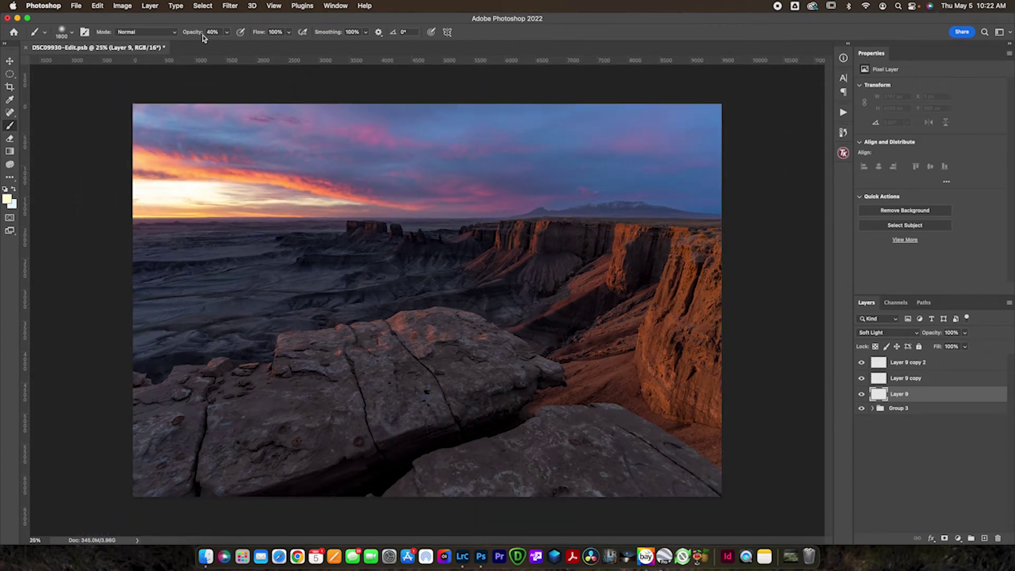
drag(201, 35, 189, 36)
click(72, 35)
drag(110, 66, 116, 64)
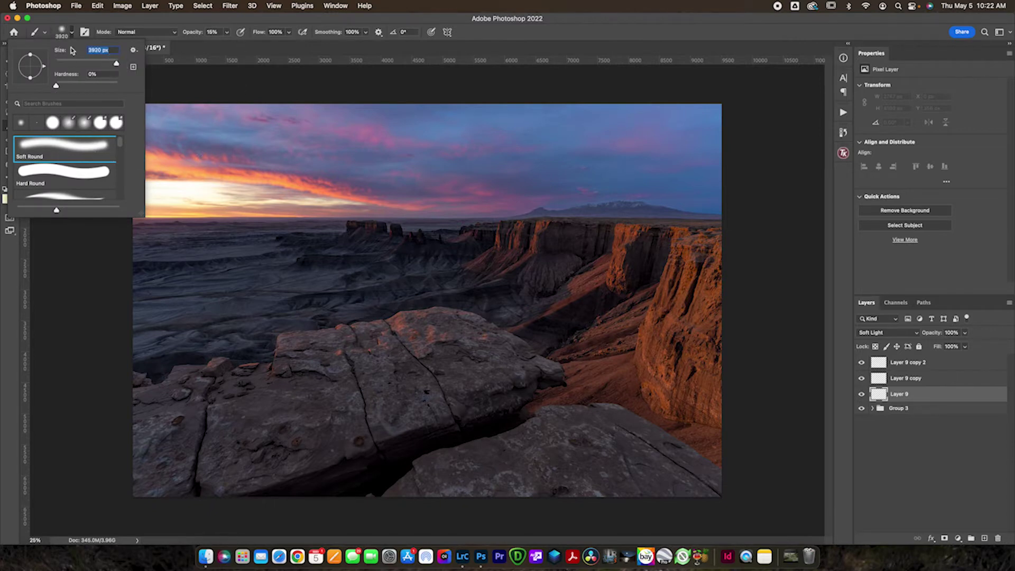
key(Return)
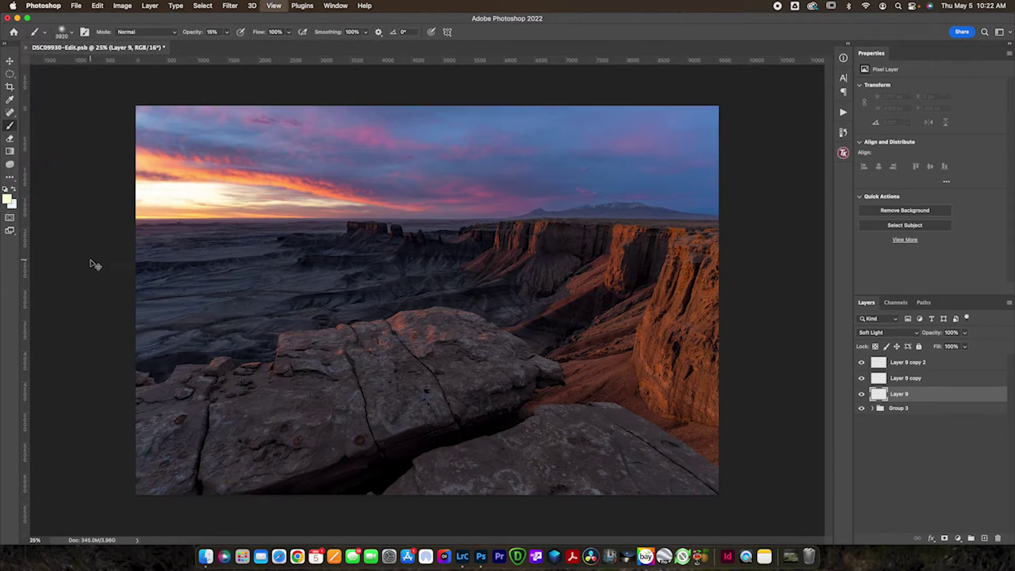
key(super+minus)
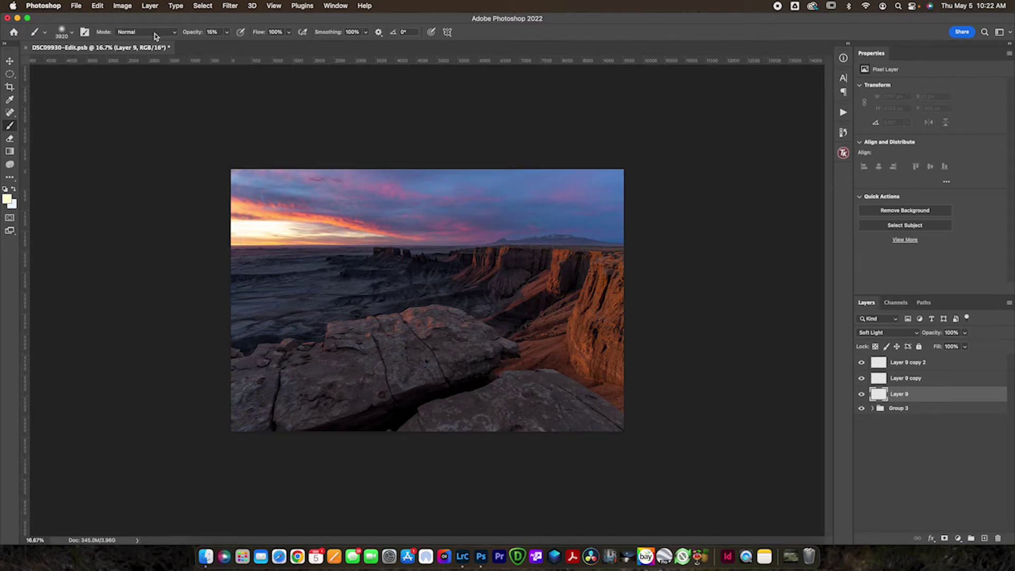
click(67, 32)
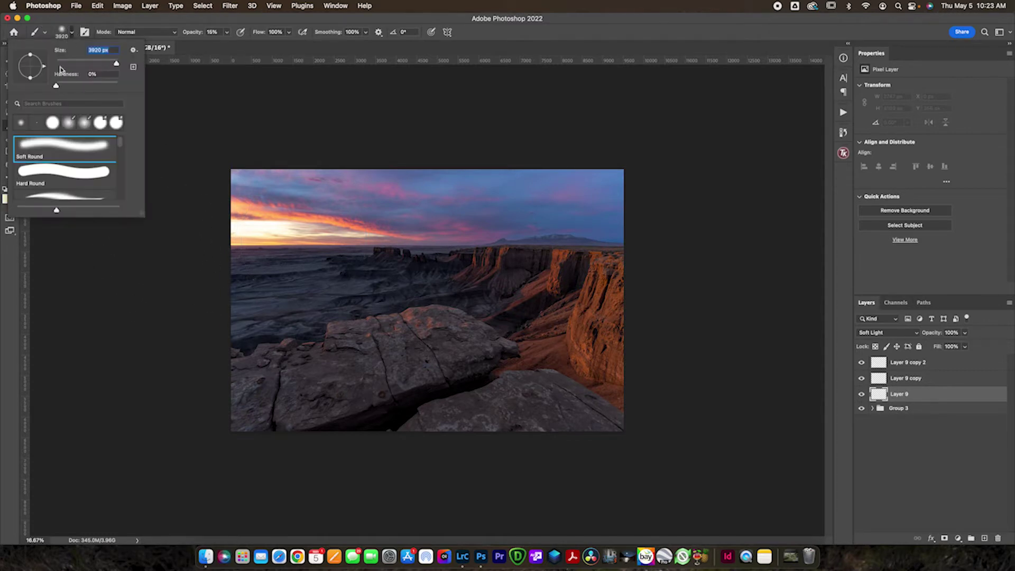
click(74, 33)
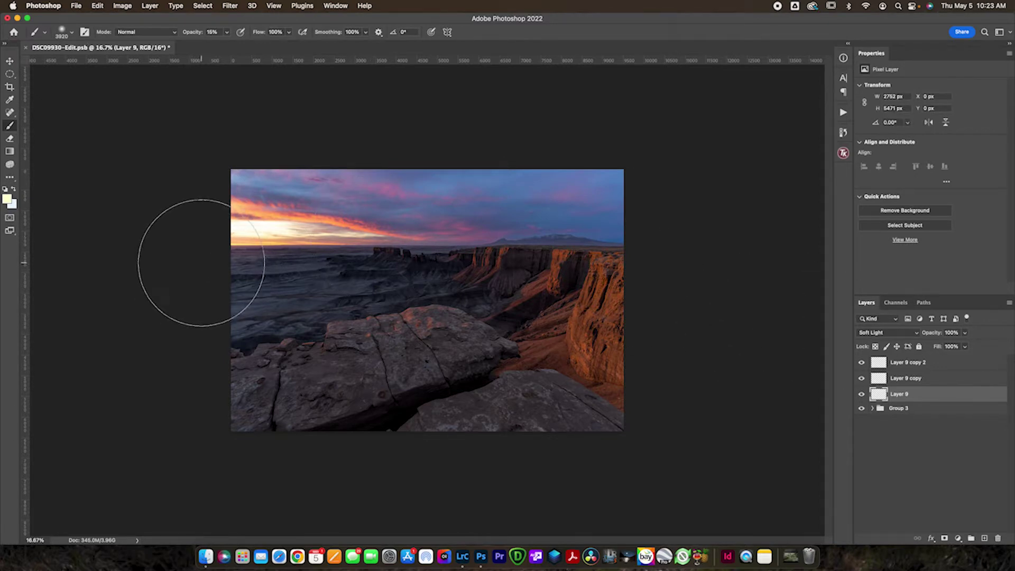
- Paint a soft pale-yellow glow along the left edge on Layer 9, toggling it to compare
mouse_move(201, 263)
mouse_down()
mouse_move(231, 264)
mouse_move(187, 262)
mouse_move(253, 261)
mouse_move(164, 262)
mouse_move(240, 254)
mouse_move(268, 256)
mouse_move(208, 261)
mouse_move(297, 262)
mouse_move(233, 265)
mouse_move(273, 180)
mouse_move(262, 264)
mouse_move(204, 275)
mouse_move(201, 261)
mouse_move(200, 288)
mouse_move(213, 263)
mouse_move(247, 282)
mouse_move(225, 257)
mouse_move(216, 265)
mouse_move(191, 245)
mouse_move(209, 248)
mouse_move(181, 249)
mouse_move(211, 250)
mouse_move(320, 298)
mouse_up()
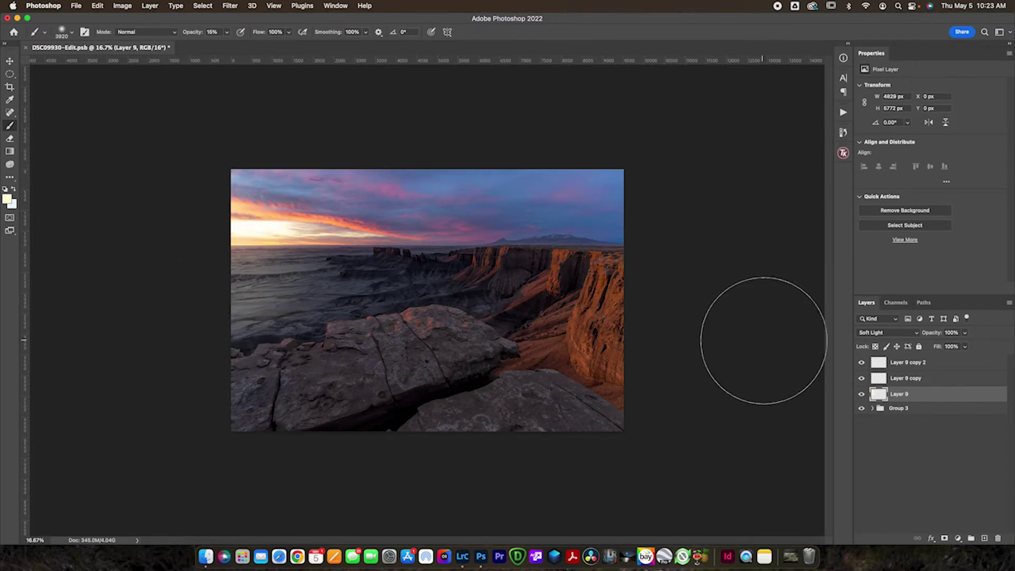
click(861, 394)
click(861, 394)
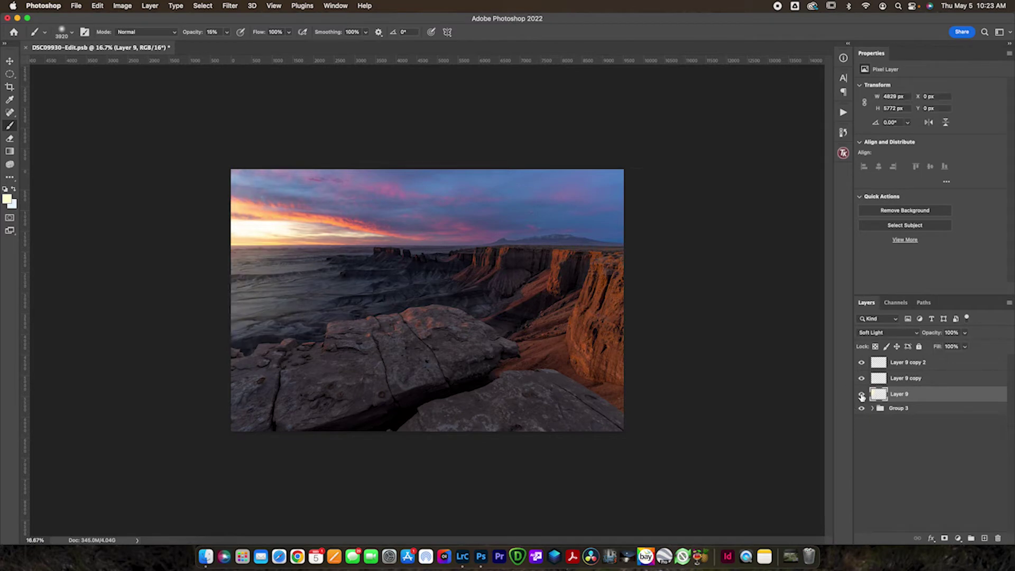
click(861, 394)
click(861, 394)
- On Layer 9 copy, brush #fff8be pale yellow over the left sky and horizon
click(861, 395)
click(861, 395)
click(888, 382)
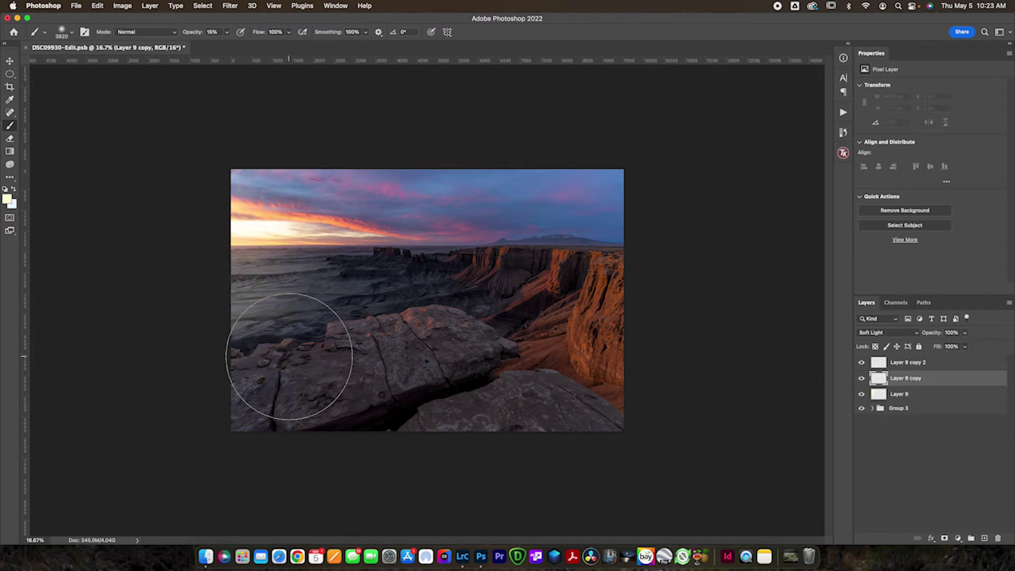
click(8, 200)
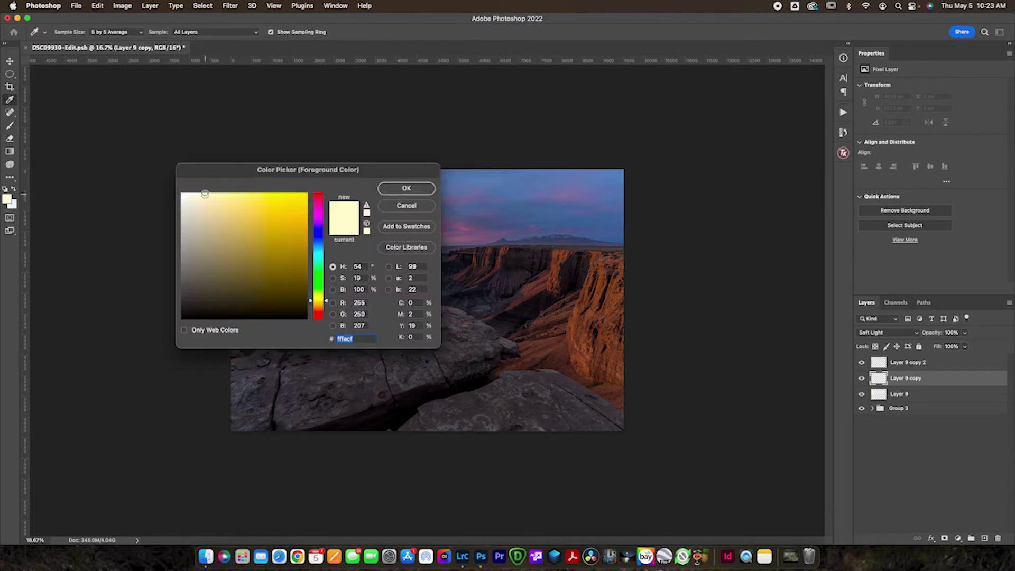
drag(205, 194, 213, 193)
click(389, 190)
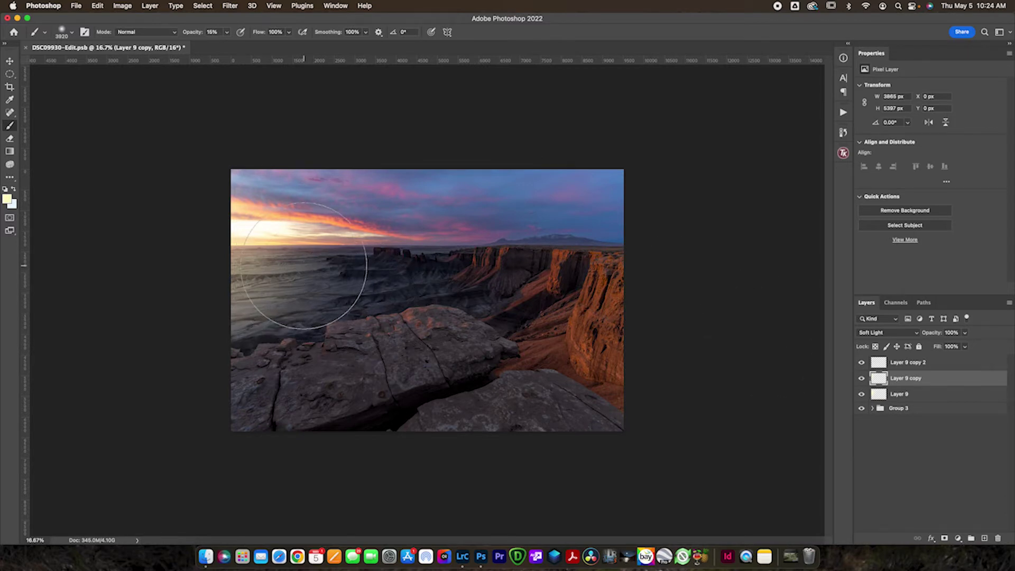
drag(304, 266, 277, 261)
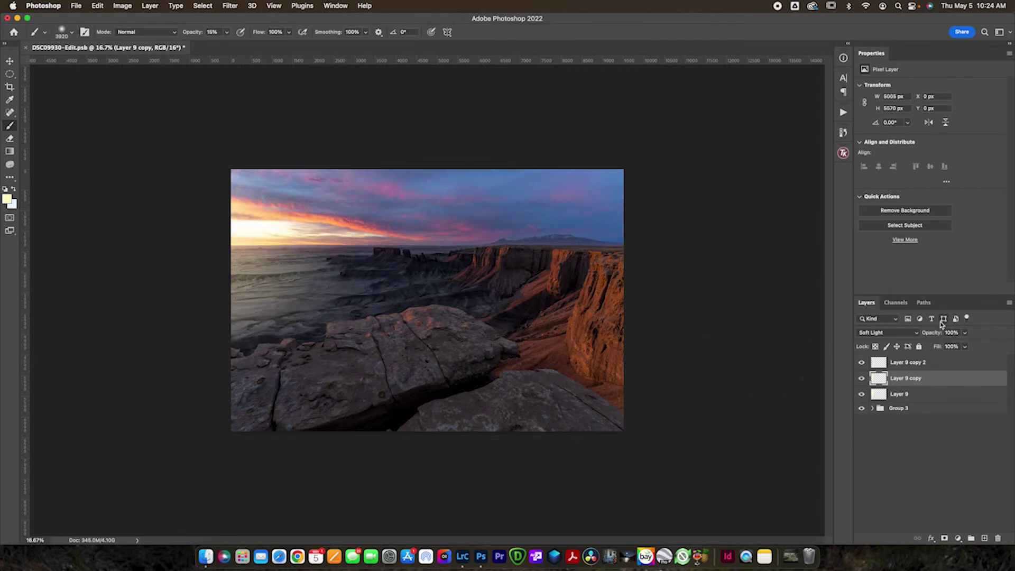
click(891, 362)
- Set Layer 9 copy 2 to Overlay and dab light onto the image's left edge
click(880, 332)
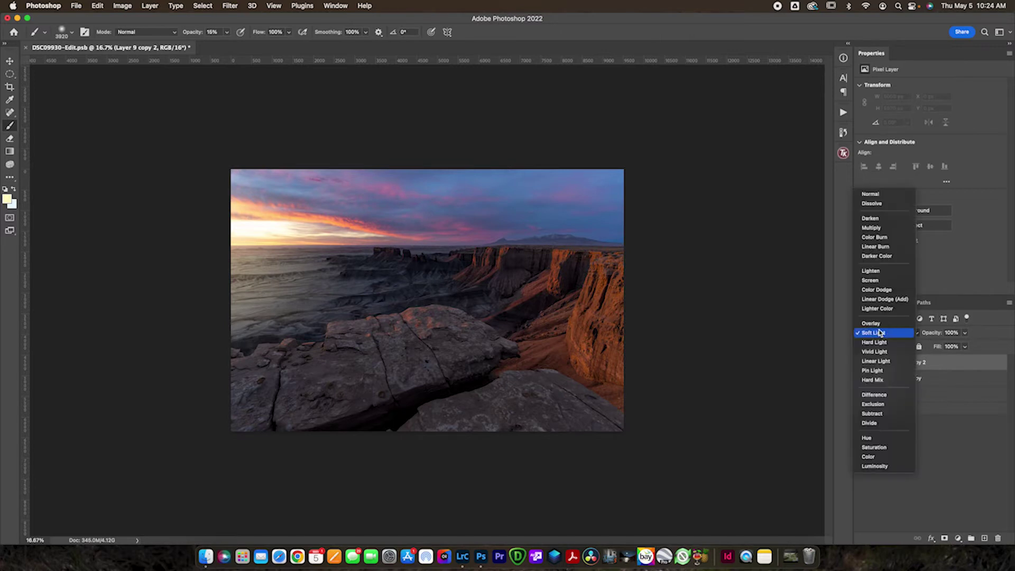
click(878, 324)
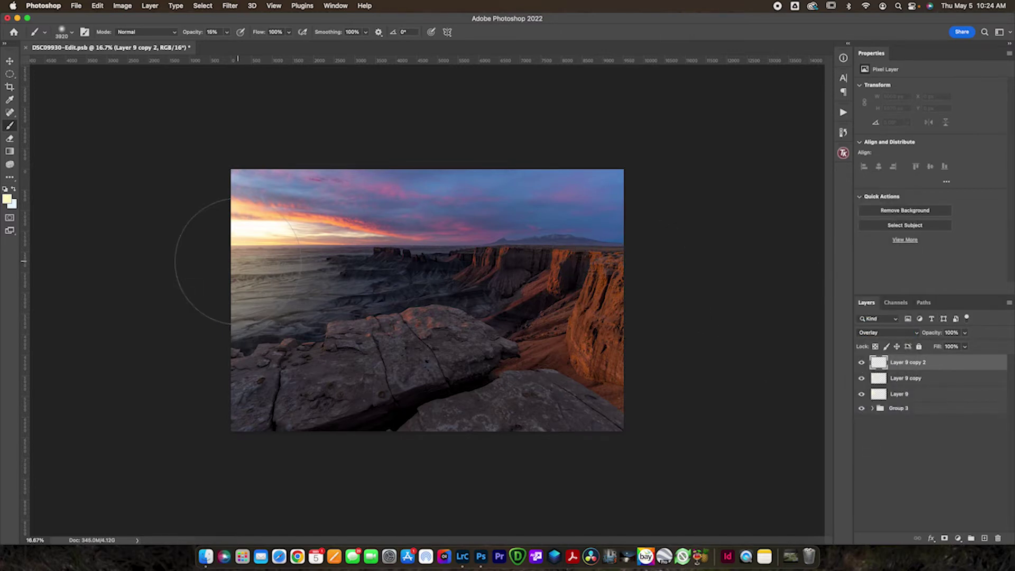
key(bracketleft)
key(bracketleft)
key(bracketleft)
key(bracketleft)
key(bracketleft)
key(bracketleft)
click(215, 261)
key(bracketleft)
key(bracketleft)
key(bracketleft)
key(bracketleft)
key(bracketleft)
key(bracketleft)
key(bracketleft)
key(bracketleft)
key(bracketleft)
key(bracketleft)
key(bracketleft)
key(bracketleft)
key(bracketleft)
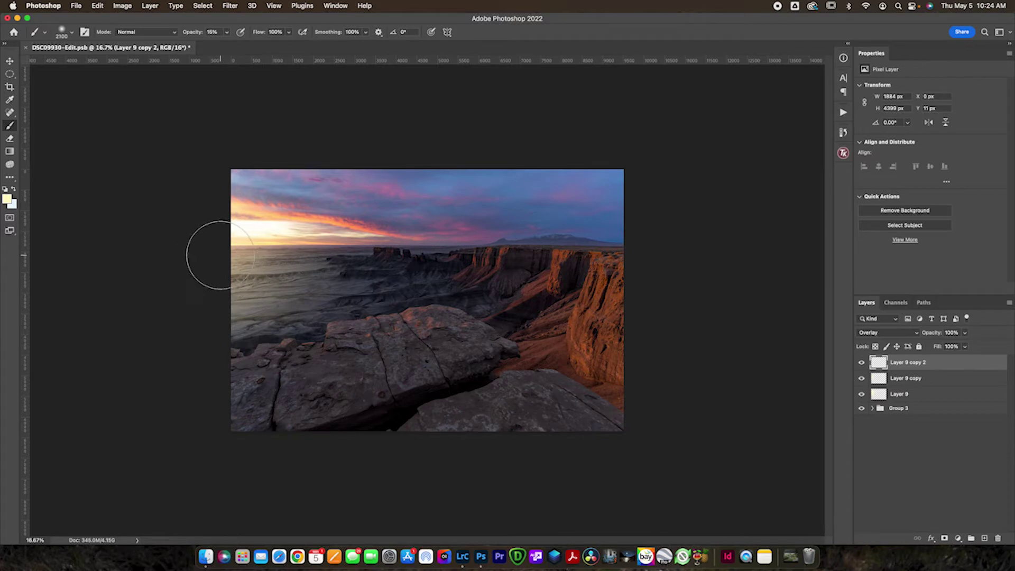
key(bracketleft)
key(bracketleft)
key(bracketleft)
key(bracketleft)
key(bracketleft)
key(bracketleft)
key(bracketleft)
key(bracketleft)
key(bracketleft)
key(bracketleft)
key(bracketleft)
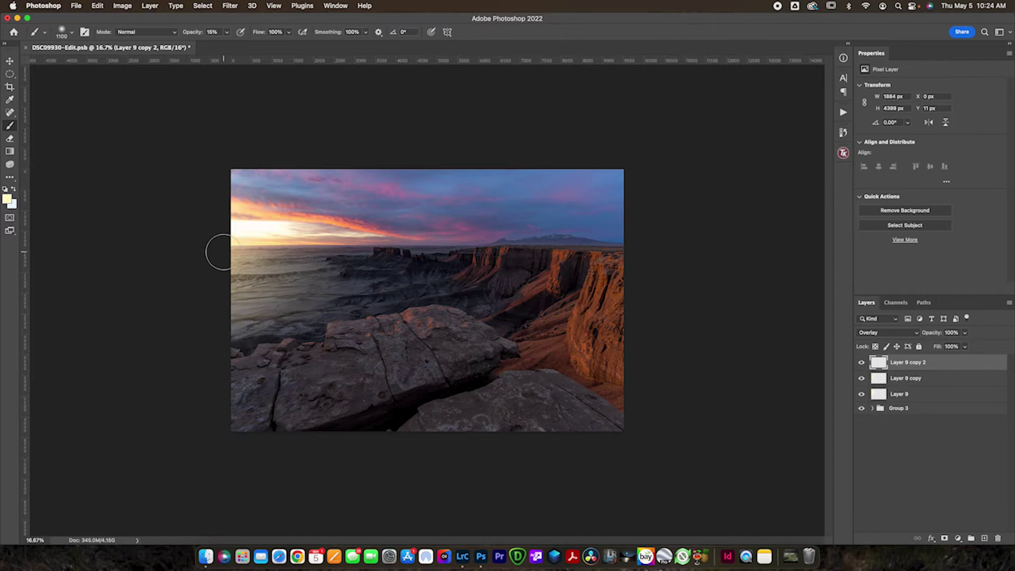
key(bracketright)
key(bracketright)
key(bracketright)
key(bracketright)
key(bracketright)
key(bracketright)
- Compare Layer 9 copy 2's glow on and off, then select all three glow layers
click(7, 198)
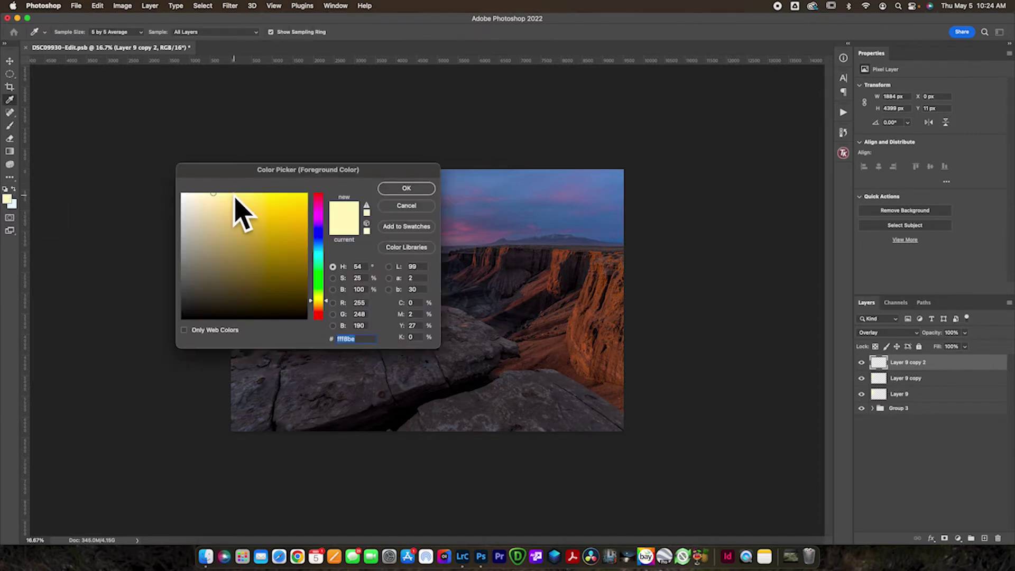
click(405, 188)
key(bracketleft)
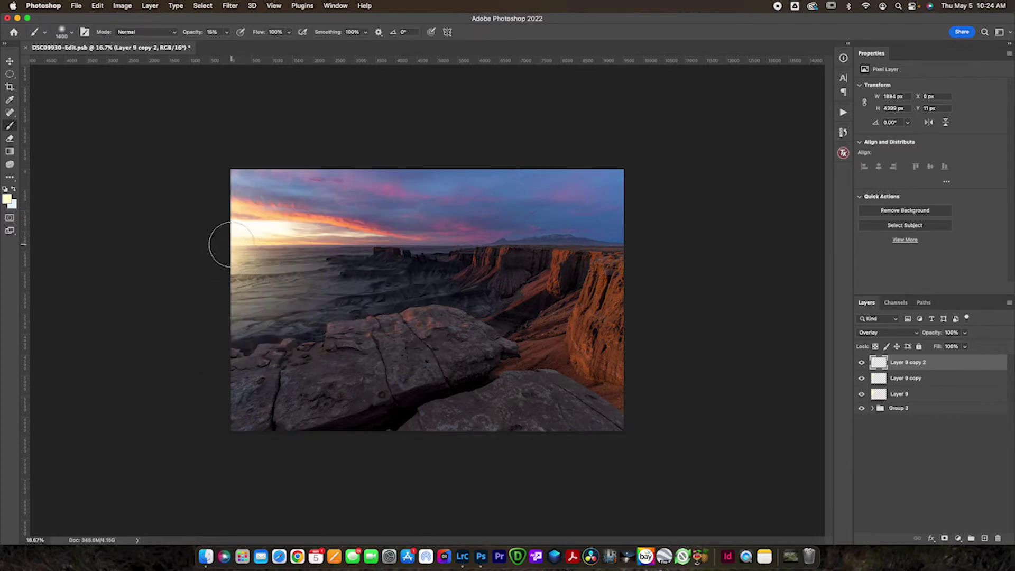
click(861, 363)
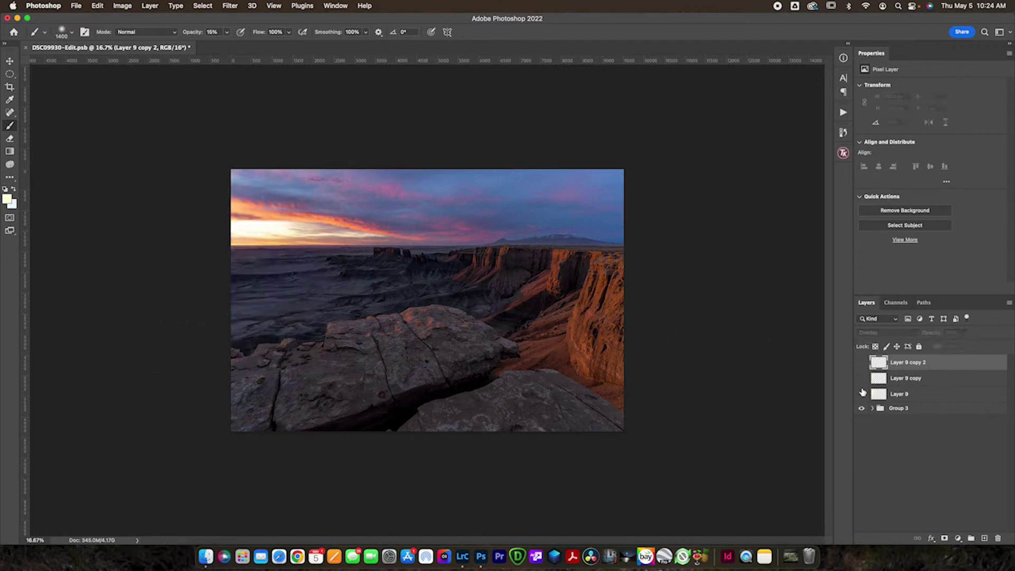
click(861, 362)
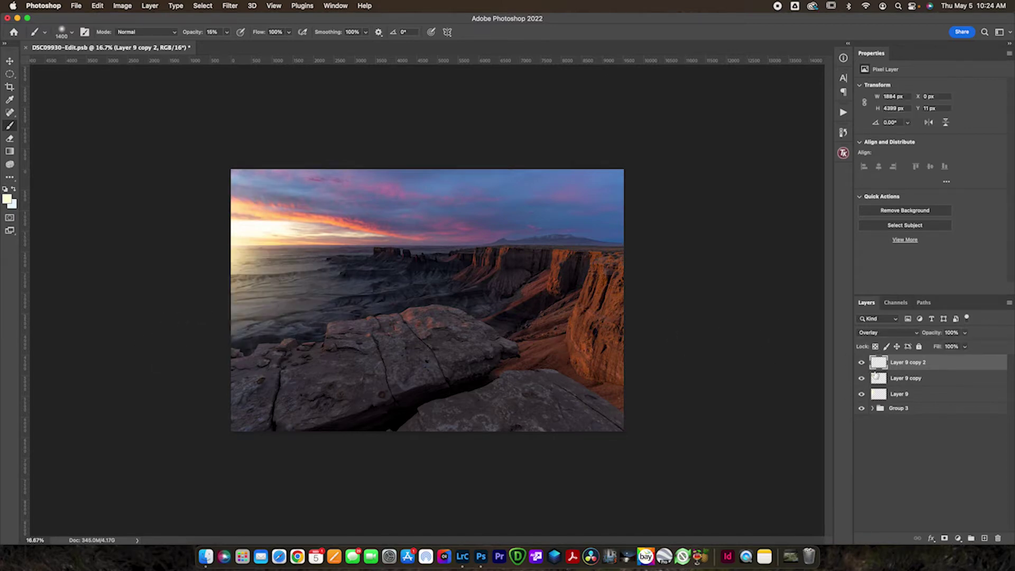
shift+click(910, 396)
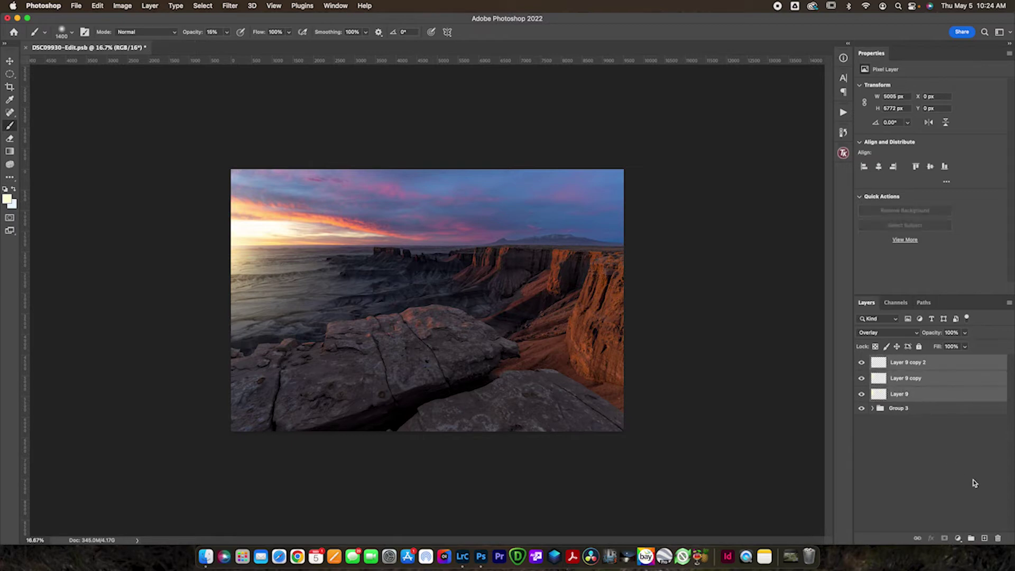
- Group the three glow layers into Group 4, add a layer mask, and switch to black
click(971, 538)
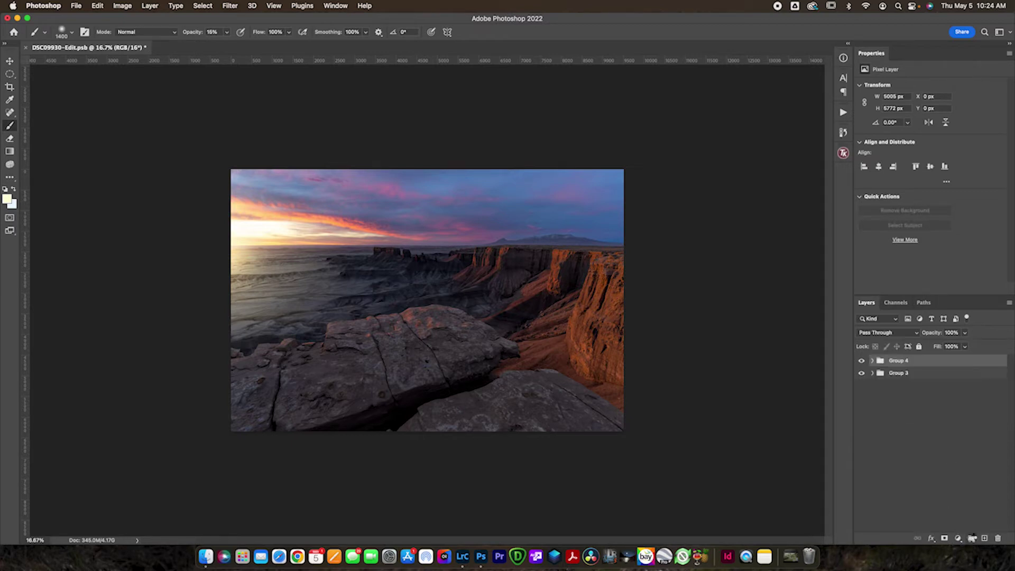
click(944, 539)
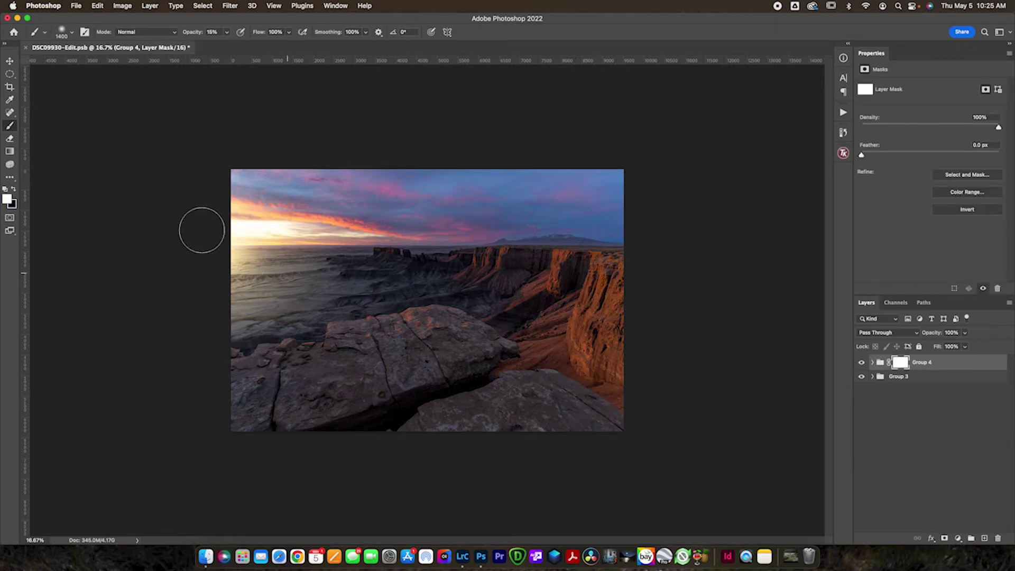
click(14, 189)
key(super+equal)
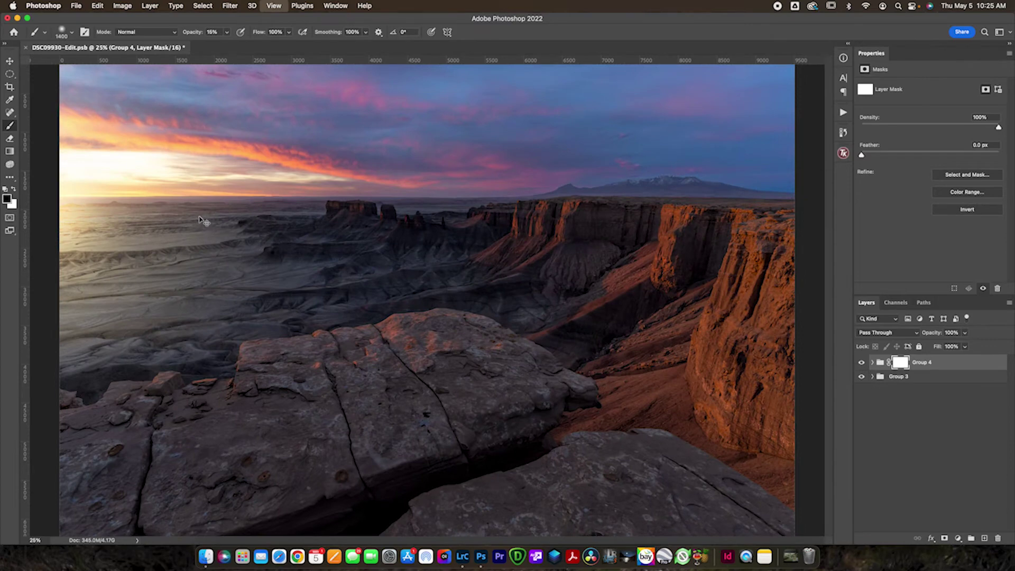
key(super+equal)
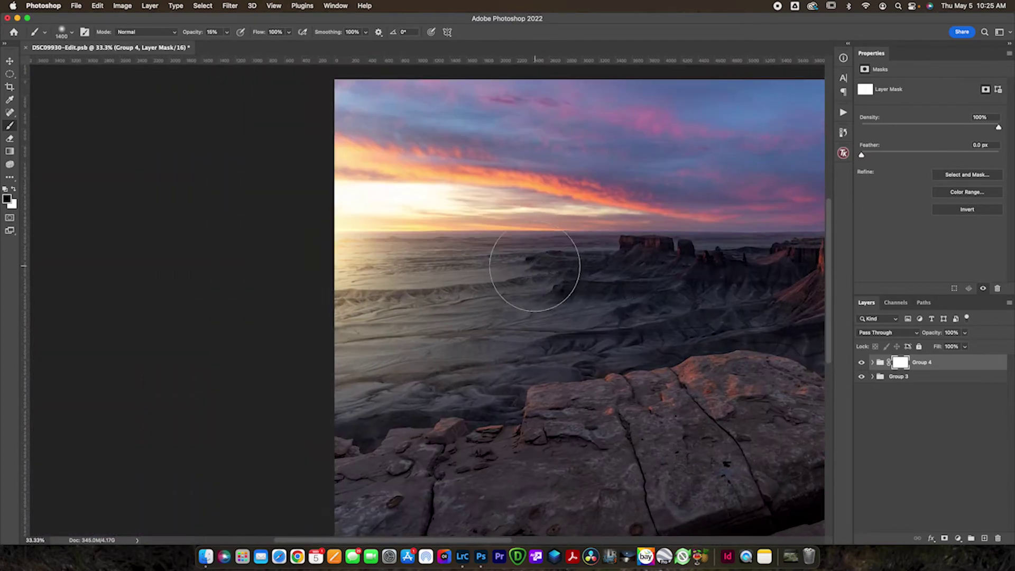
key(super+equal)
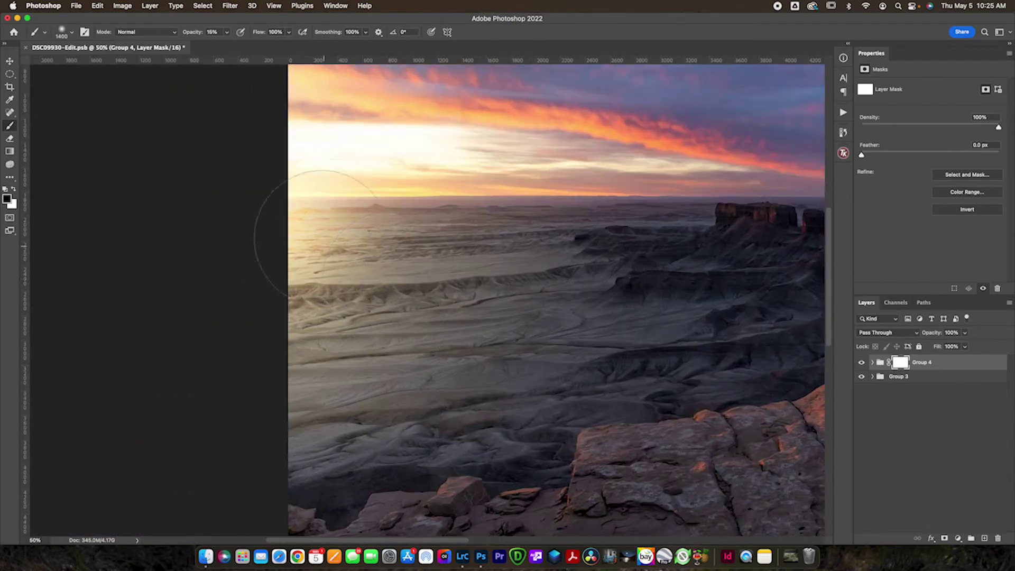
- Mask out the glow along the desert ridge with a 40% opacity, size 175 brush
key(bracketleft)
key(bracketleft)
key(bracketleft)
key(bracketleft)
key(bracketleft)
key(bracketleft)
key(bracketleft)
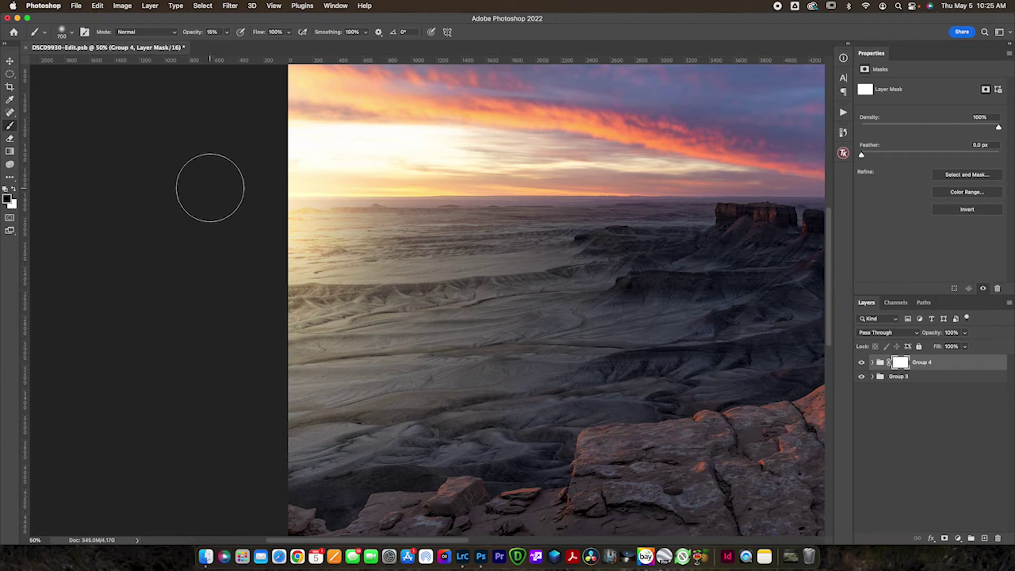
key(4)
key(bracketleft)
key(bracketleft)
key(bracketleft)
key(bracketleft)
key(bracketleft)
key(bracketleft)
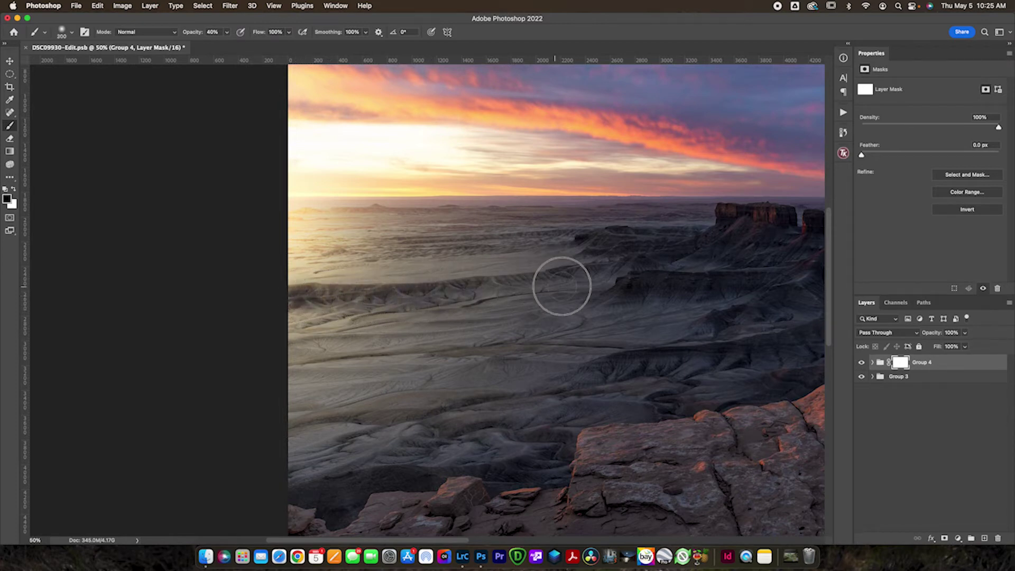
key(bracketleft)
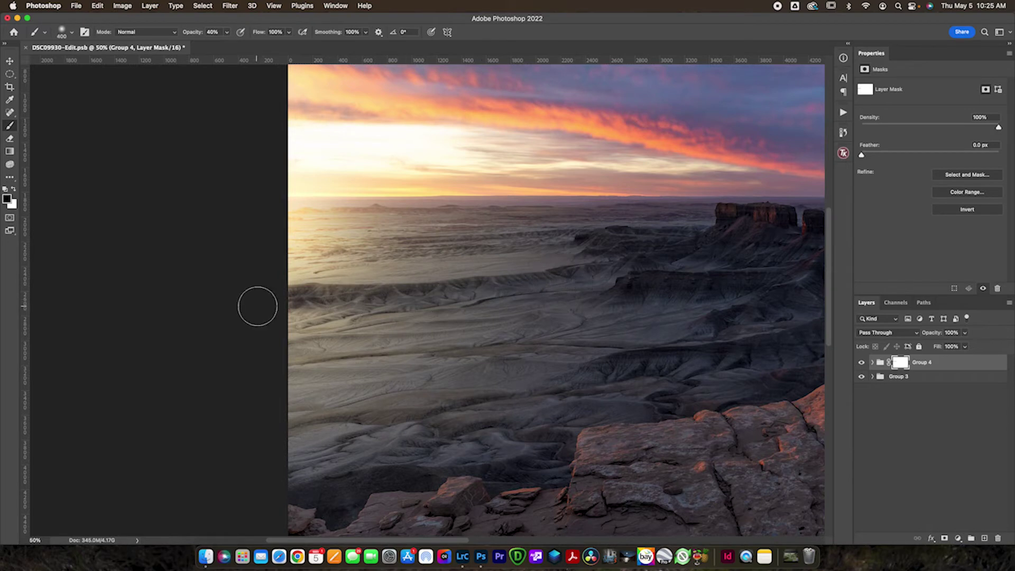
key(bracketleft)
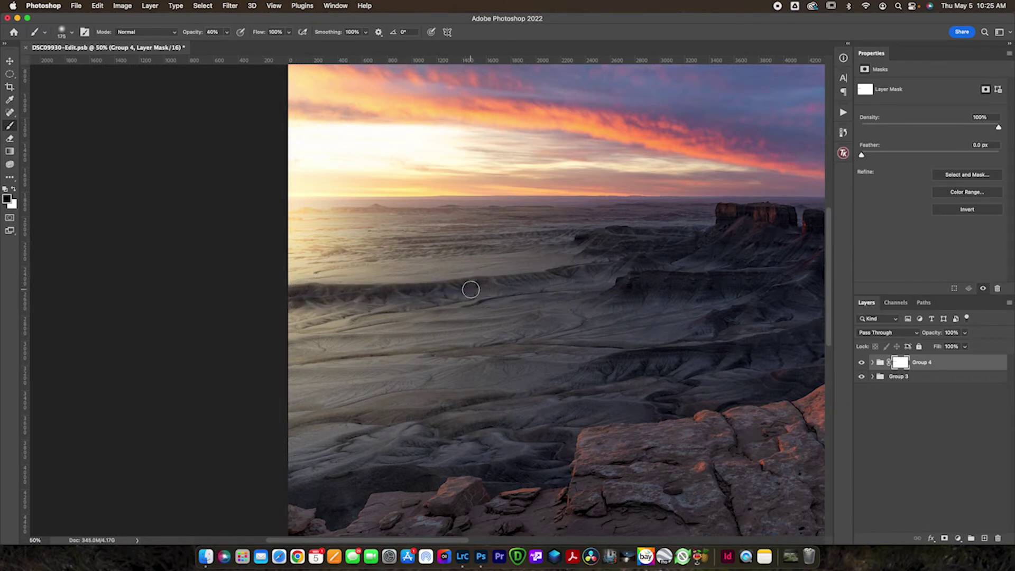
key(super+z)
key(super+z)
key(super+z)
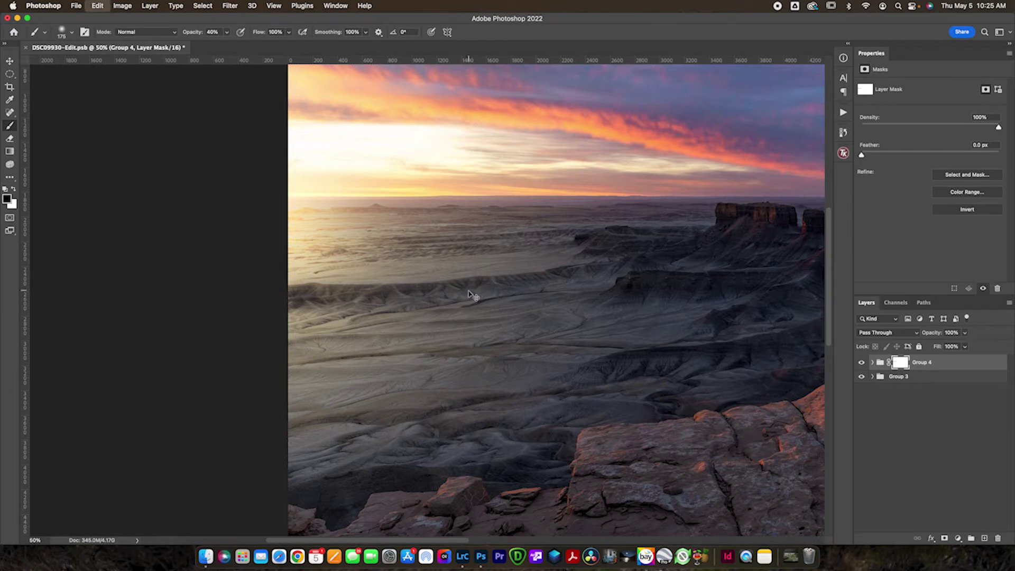
key(super+z)
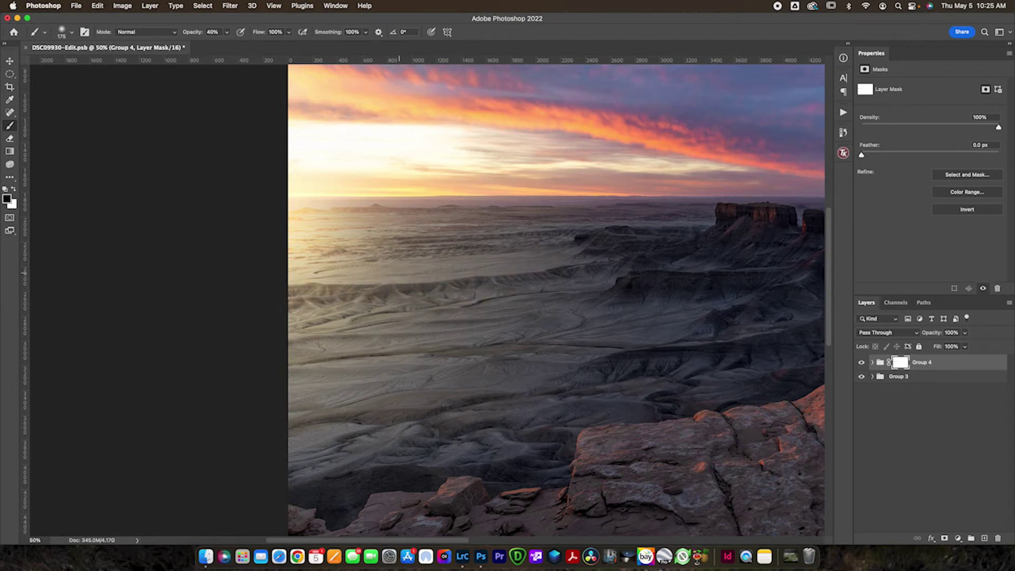
mouse_move(290, 293)
mouse_down()
mouse_move(393, 294)
mouse_move(566, 275)
mouse_up()
- Enlarge the brush to 1200 and fit the whole image in the window
key(bracketright)
key(bracketright)
key(bracketright)
key(bracketright)
key(bracketright)
key(bracketright)
key(bracketright)
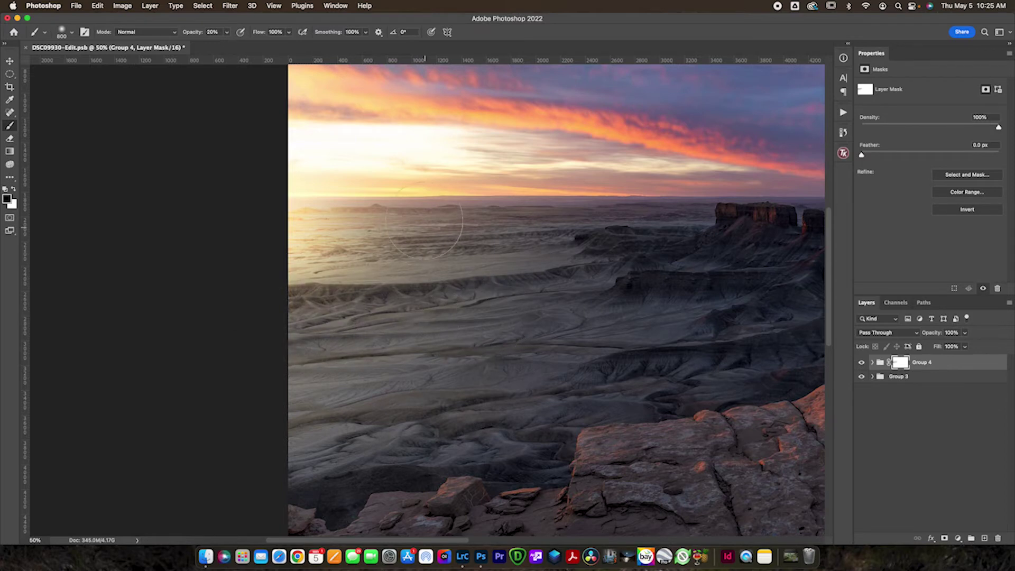
scroll(425, 225, up, 5)
key(bracketright)
key(bracketright)
key(bracketright)
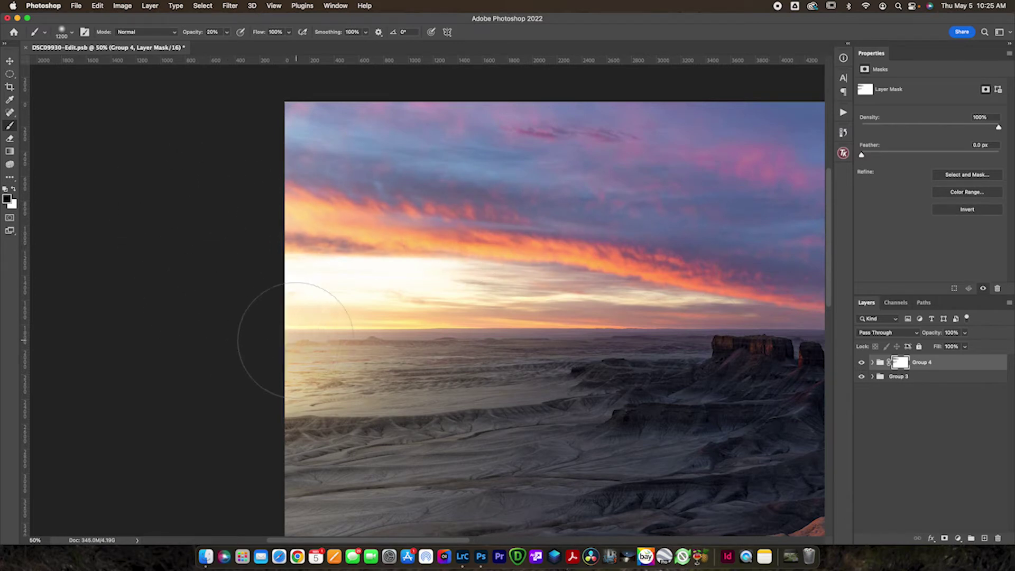
drag(239, 173, 228, 113)
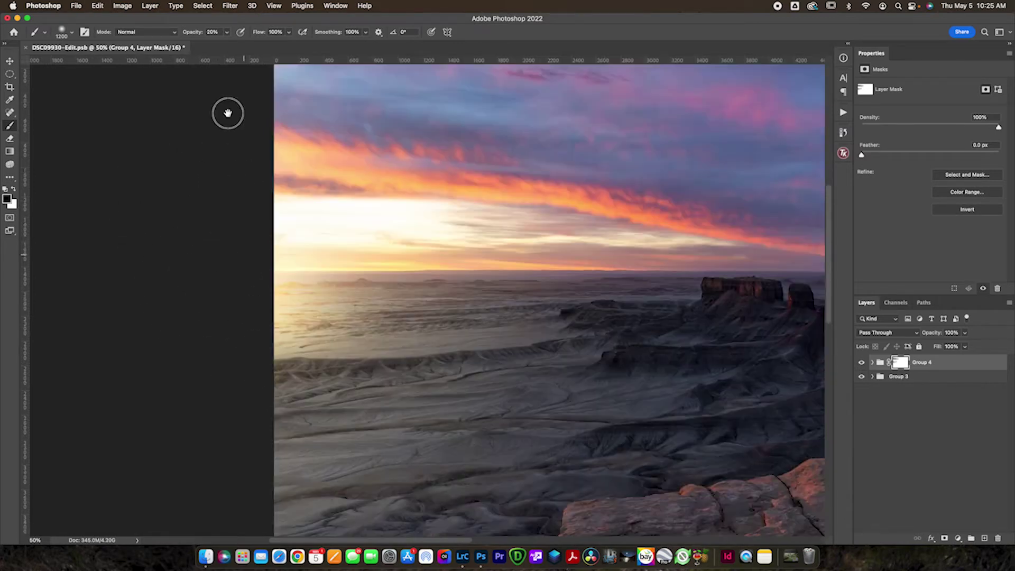
scroll(228, 113, down, 3)
key(super+0)
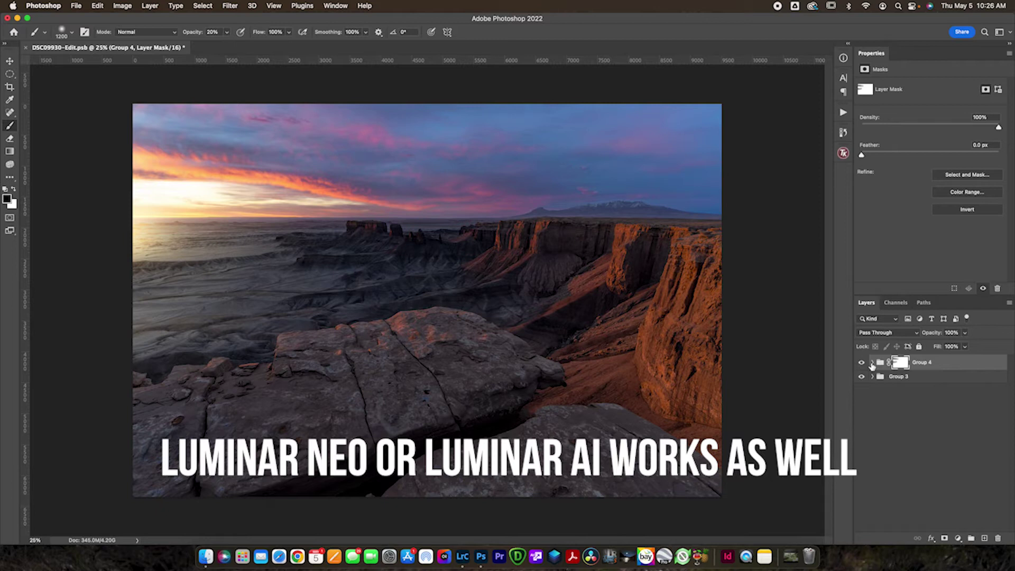
- Remove the mask and Group 4, then stamp all visible layers into a merged Layer 9
key(super+z)
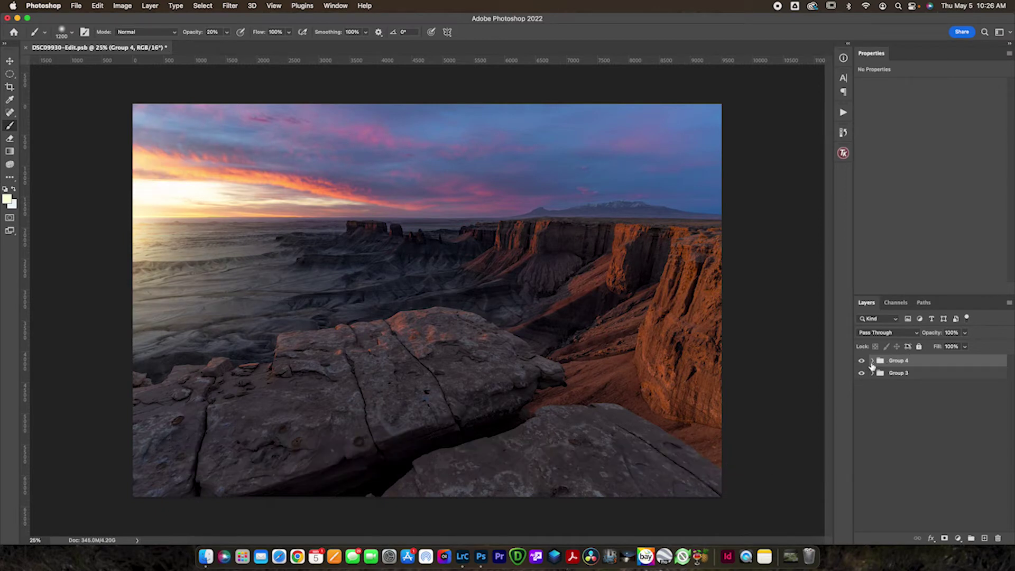
key(super+z)
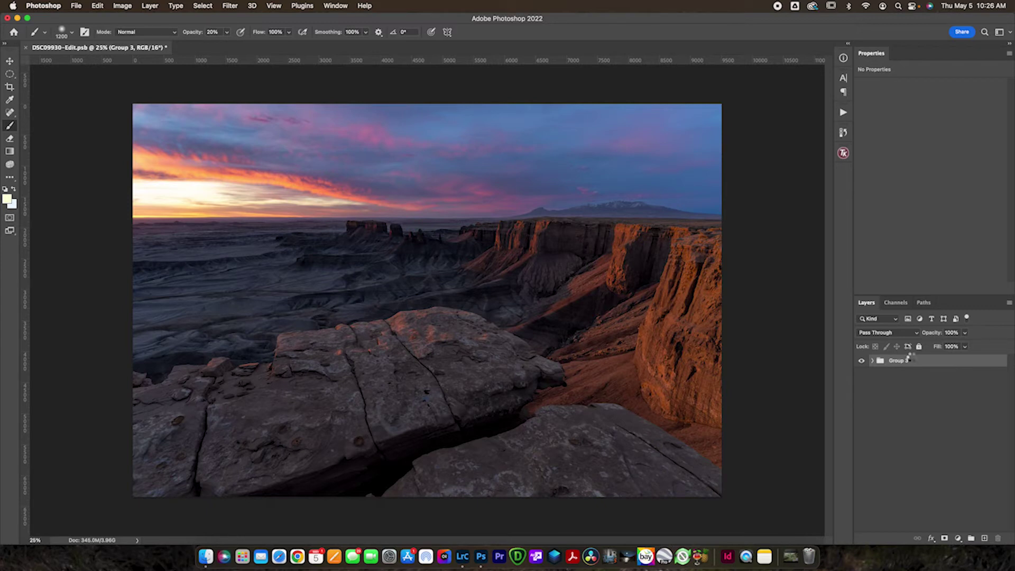
key(super+alt+shift+e)
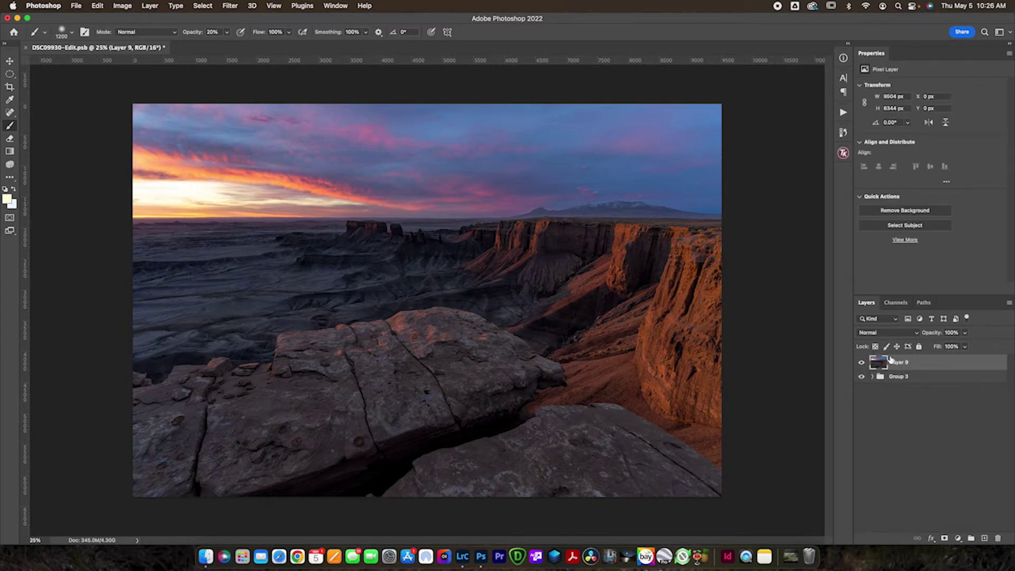
- Run Filter > Skylum Software > Luminar 4 on the merged layer
click(234, 5)
mouse_move(250, 268)
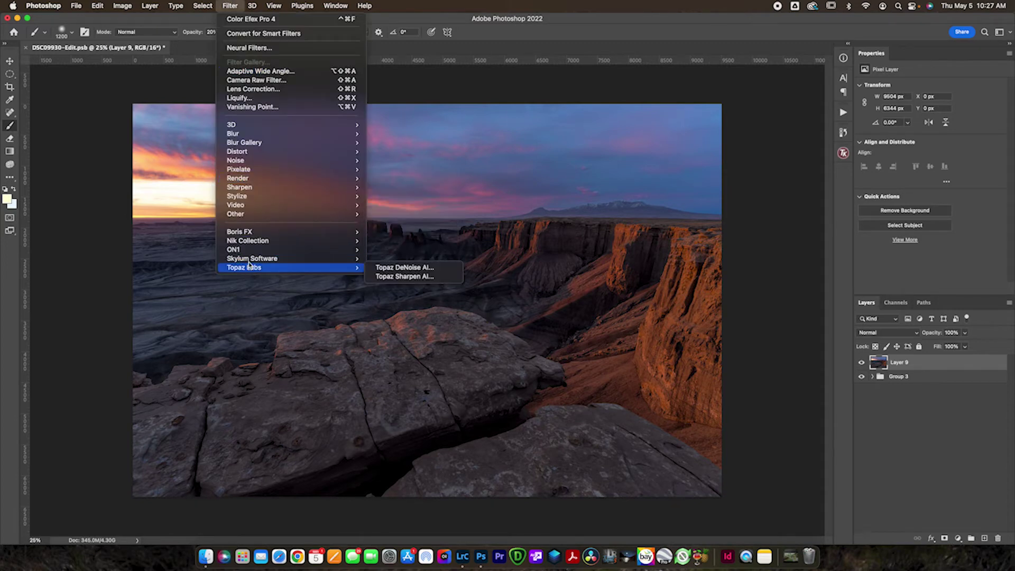
click(391, 259)
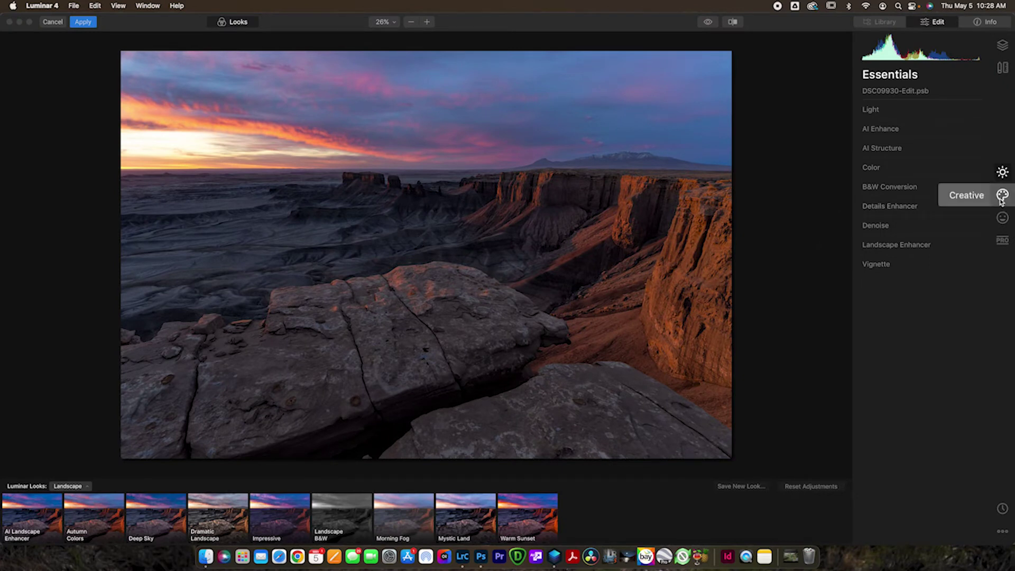
- Add Luminar's Creative Sunrays and place the sun centre at the left horizon edge
click(1003, 195)
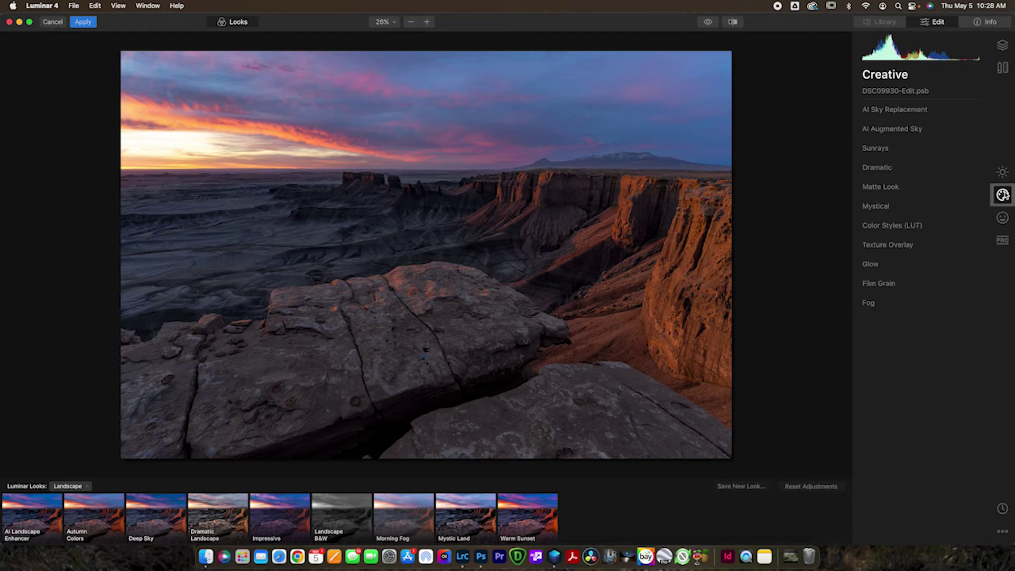
click(959, 152)
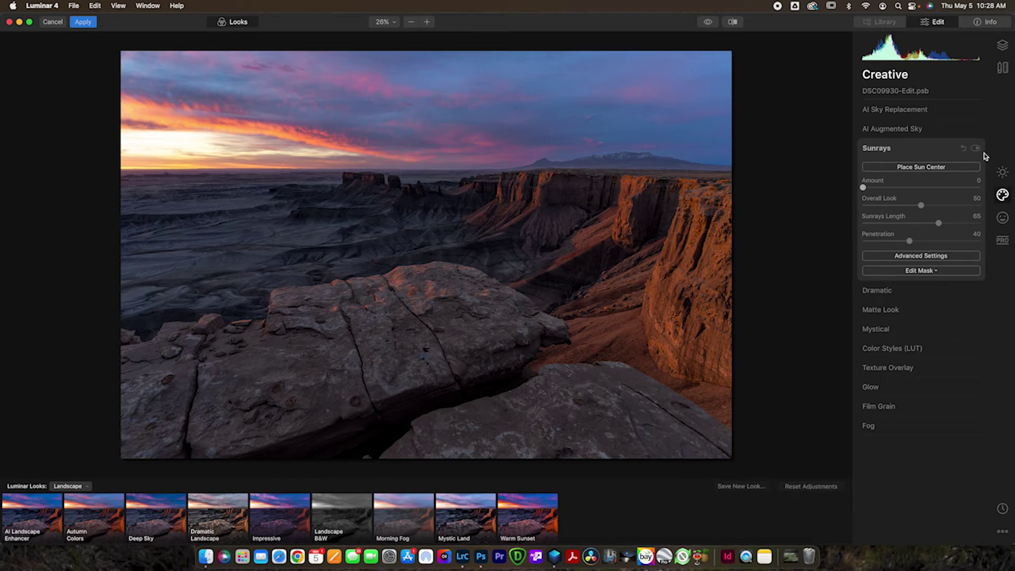
click(961, 168)
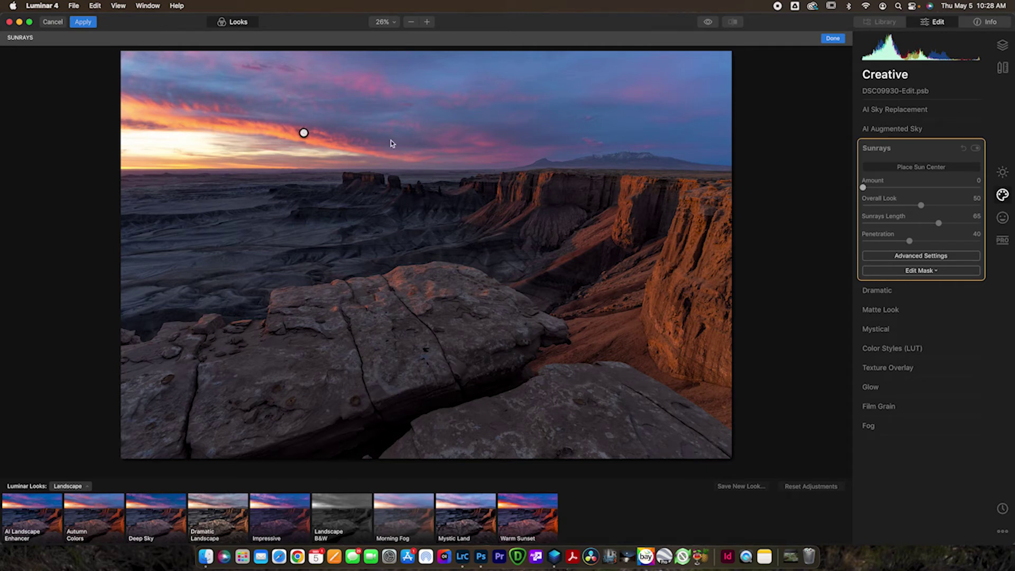
drag(863, 188, 929, 191)
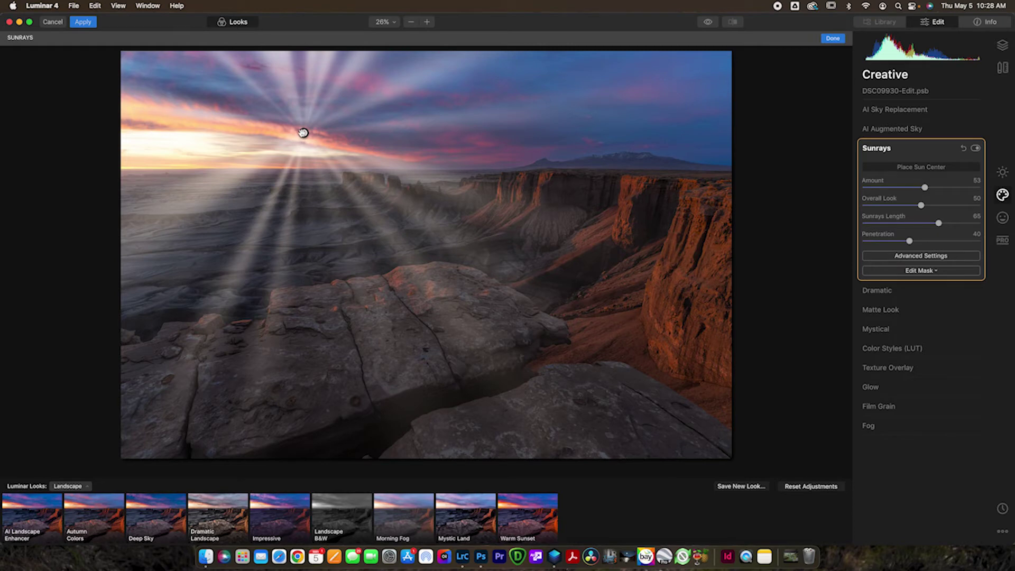
drag(303, 133, 92, 170)
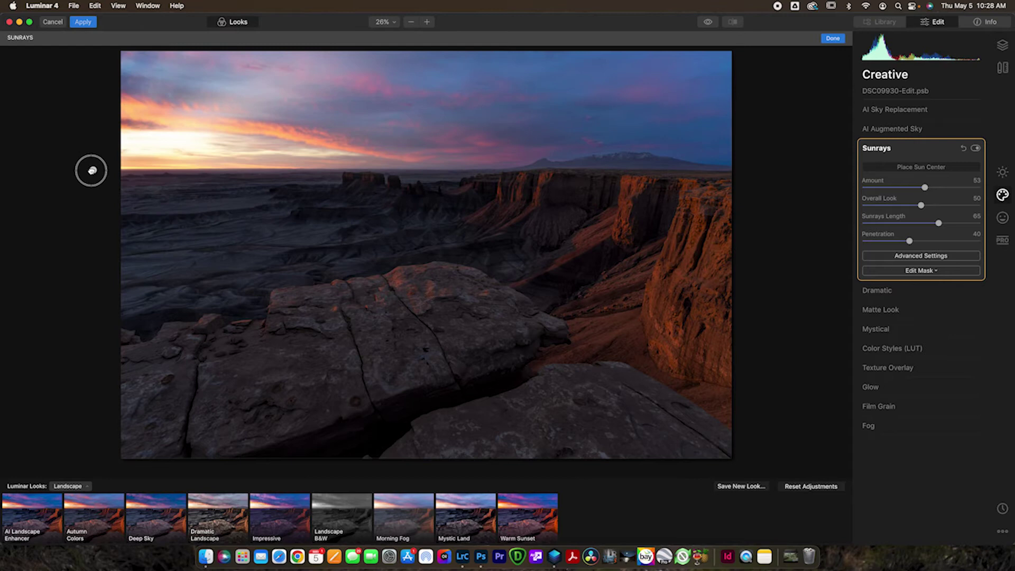
mouse_move(91, 170)
mouse_down()
mouse_move(88, 190)
mouse_move(122, 185)
mouse_move(81, 170)
mouse_up()
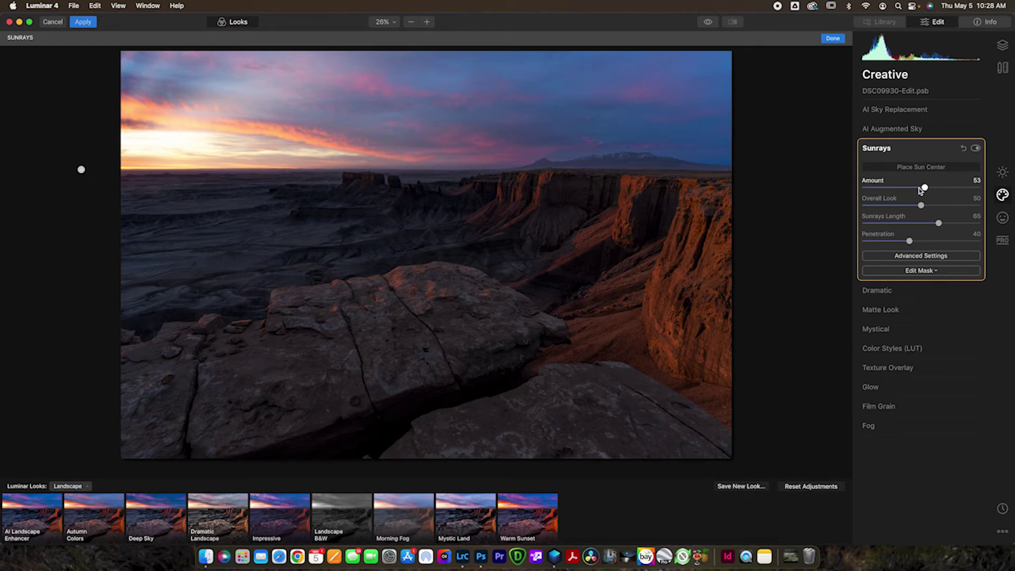
- Set the Sunrays Amount to 71, Penetration to 67 and Length to 49
mouse_move(926, 190)
mouse_down()
mouse_move(973, 189)
mouse_move(922, 206)
mouse_move(967, 210)
mouse_move(916, 206)
mouse_up()
drag(909, 241, 945, 243)
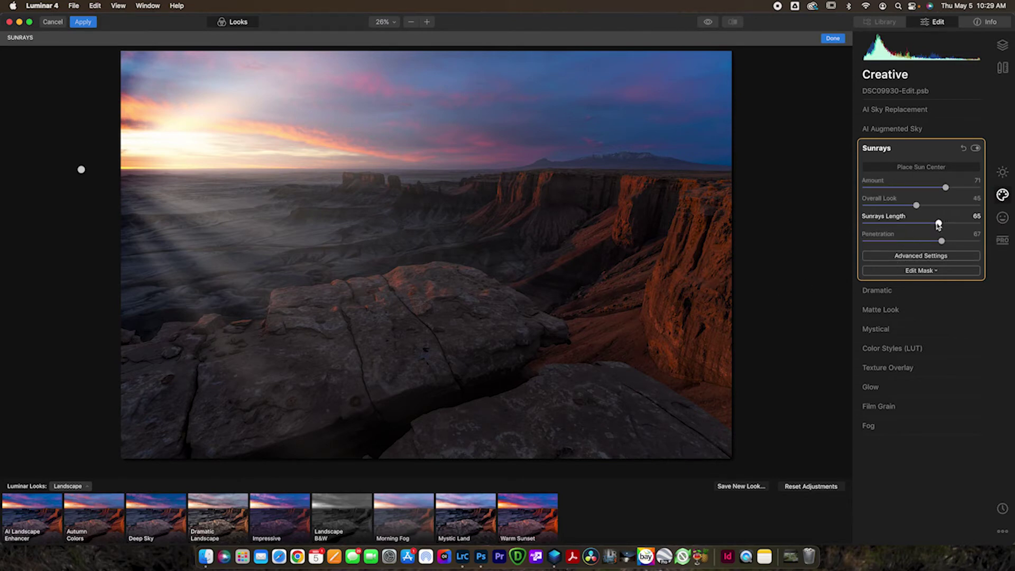
drag(938, 225, 920, 225)
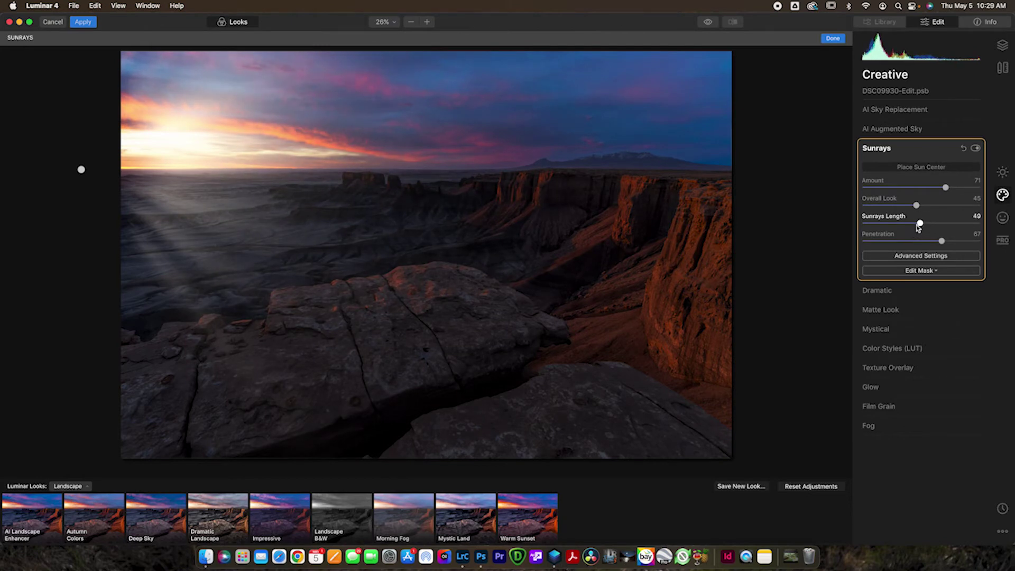
- In the advanced Sunrays settings, set sun radius, glow radius and glow amount to 100
click(921, 257)
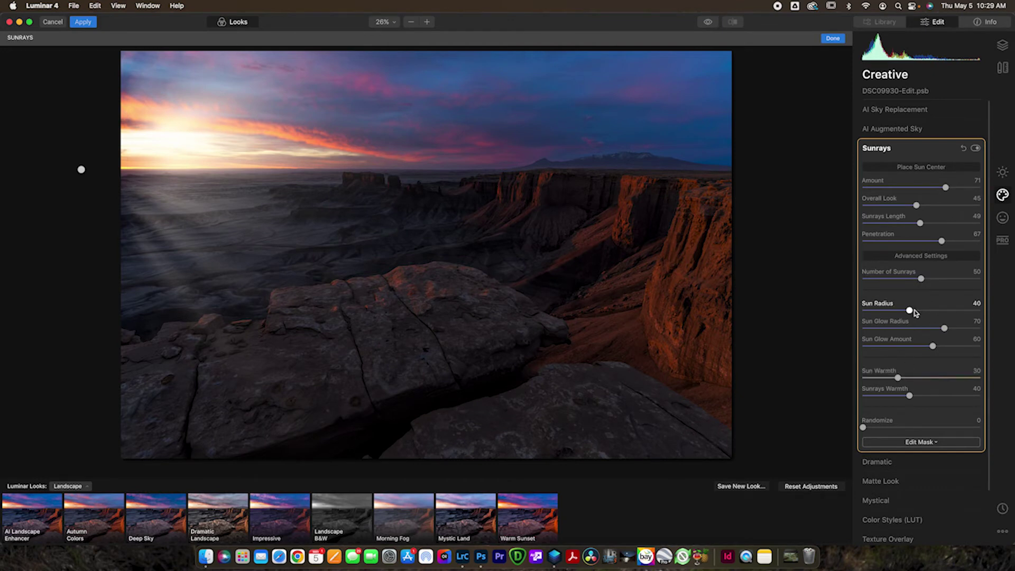
drag(909, 311, 995, 309)
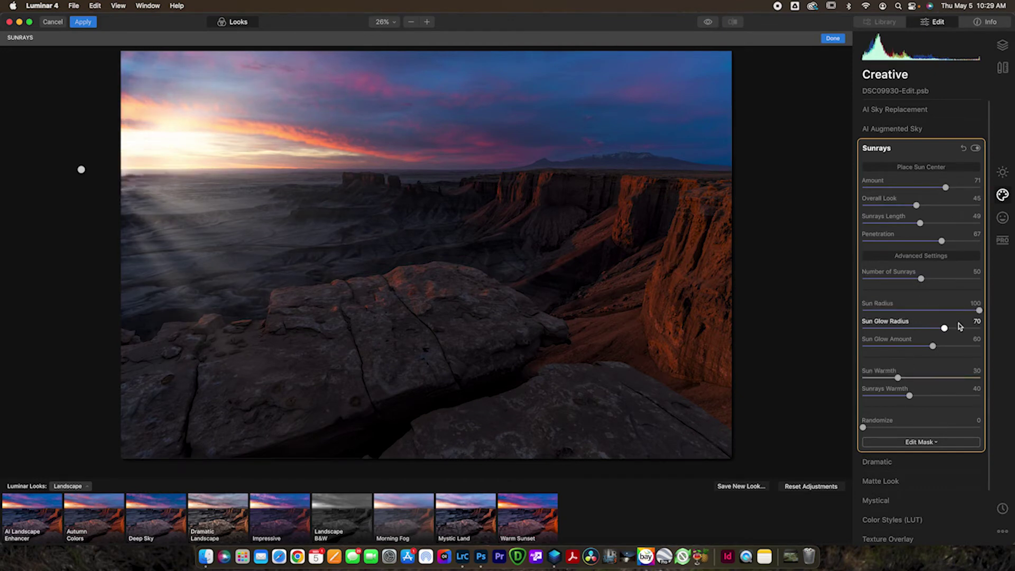
drag(944, 329, 1002, 328)
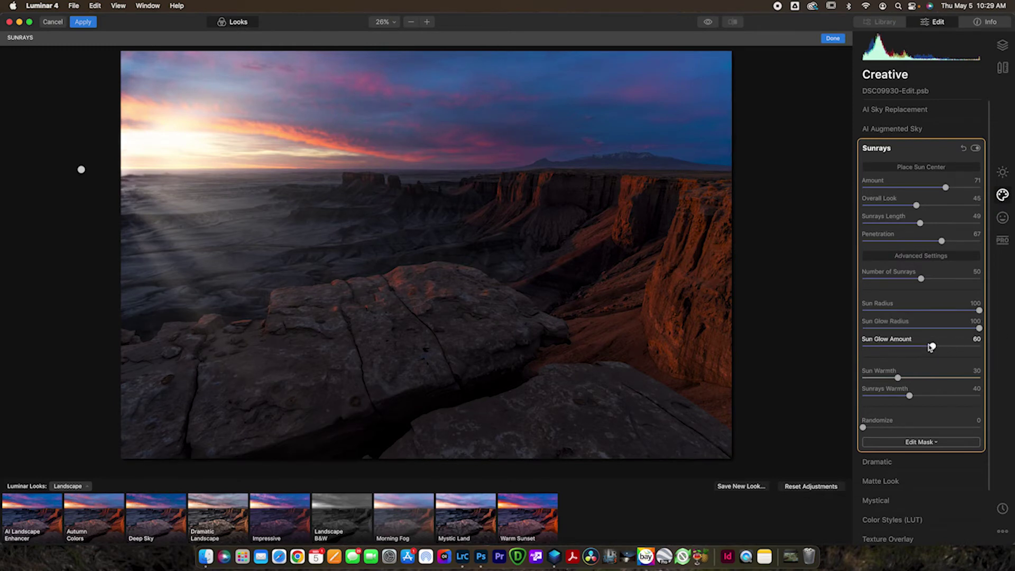
drag(933, 347, 997, 346)
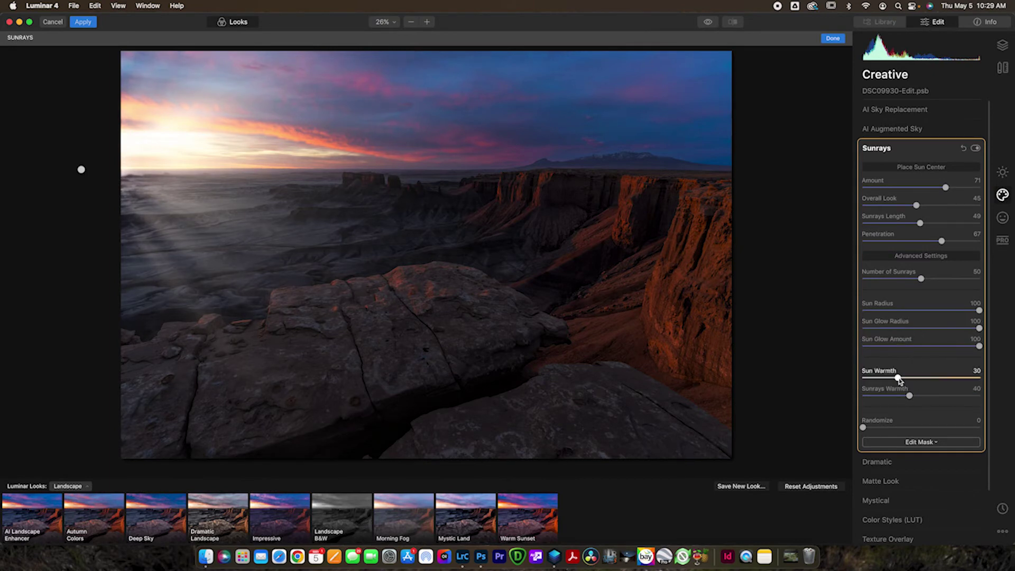
- Set Sun Warmth 44 and Sunrays Warmth 48, move the sun further left, and Randomize 4
drag(897, 379, 921, 402)
drag(80, 169, 47, 168)
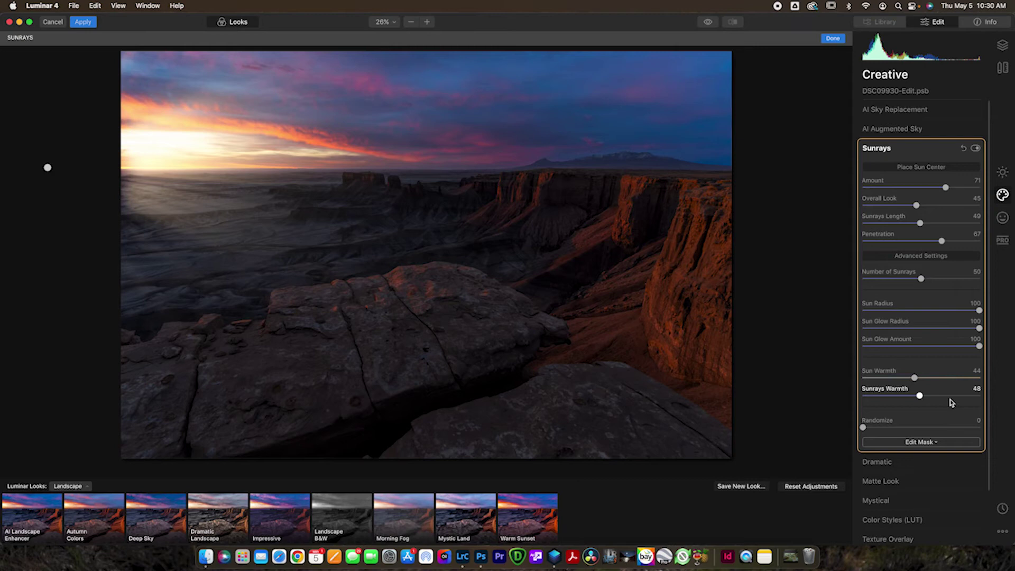
drag(863, 429, 868, 429)
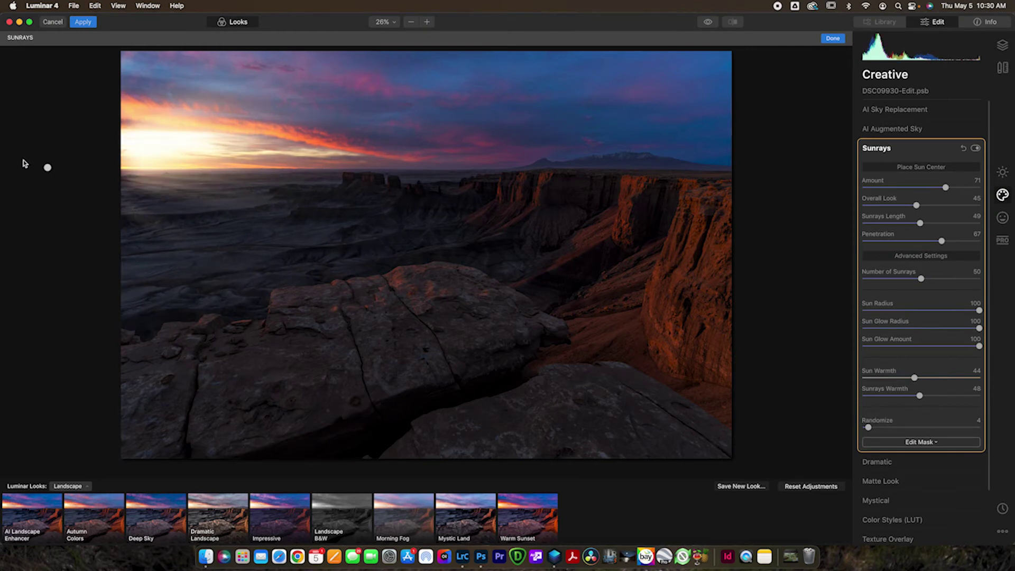
- Nudge the sun lower, raise Randomize to 26 and lower the Sunrays Amount to 60
drag(47, 168, 48, 175)
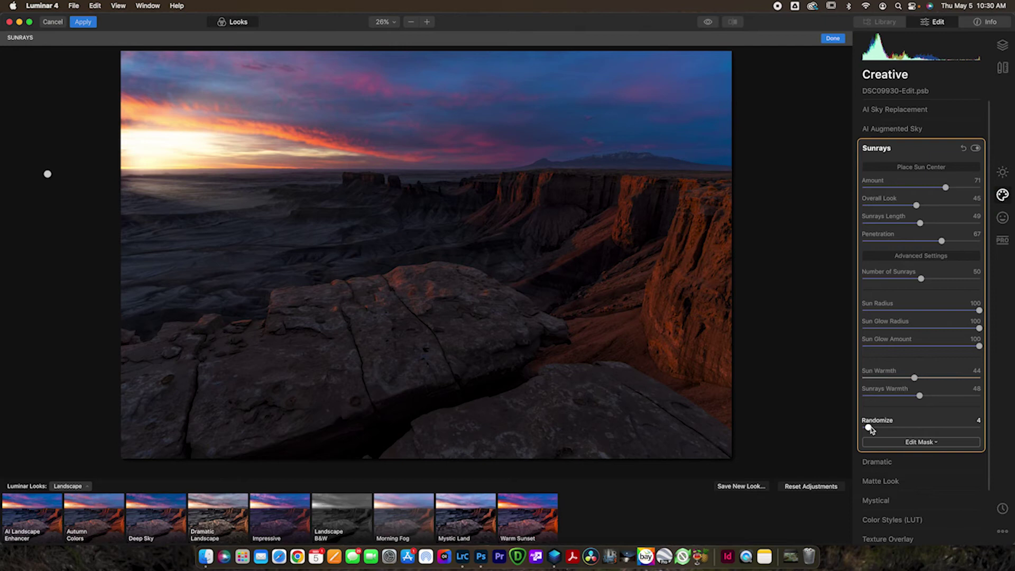
drag(869, 428, 878, 430)
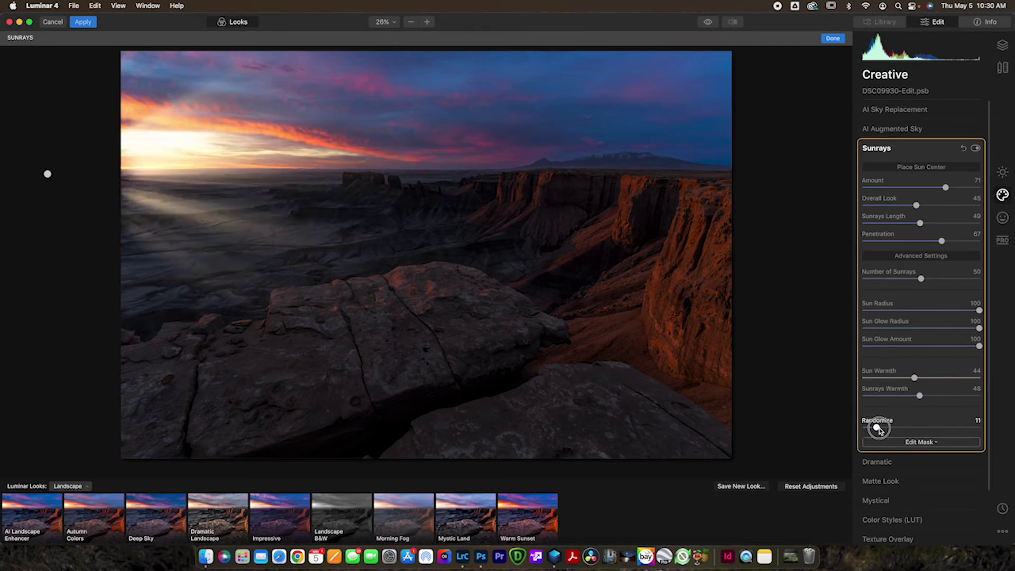
drag(879, 429, 880, 430)
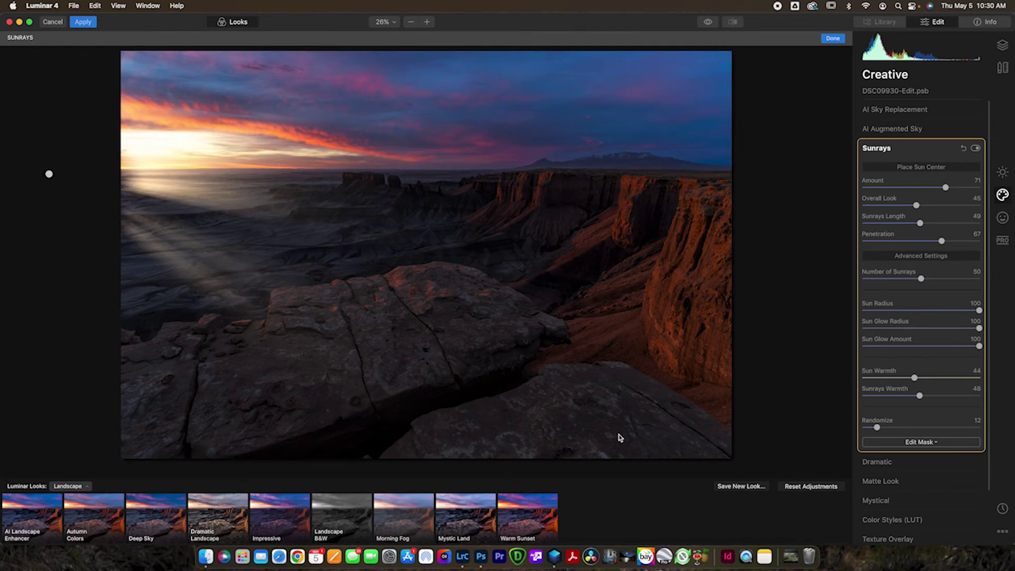
drag(878, 428, 894, 428)
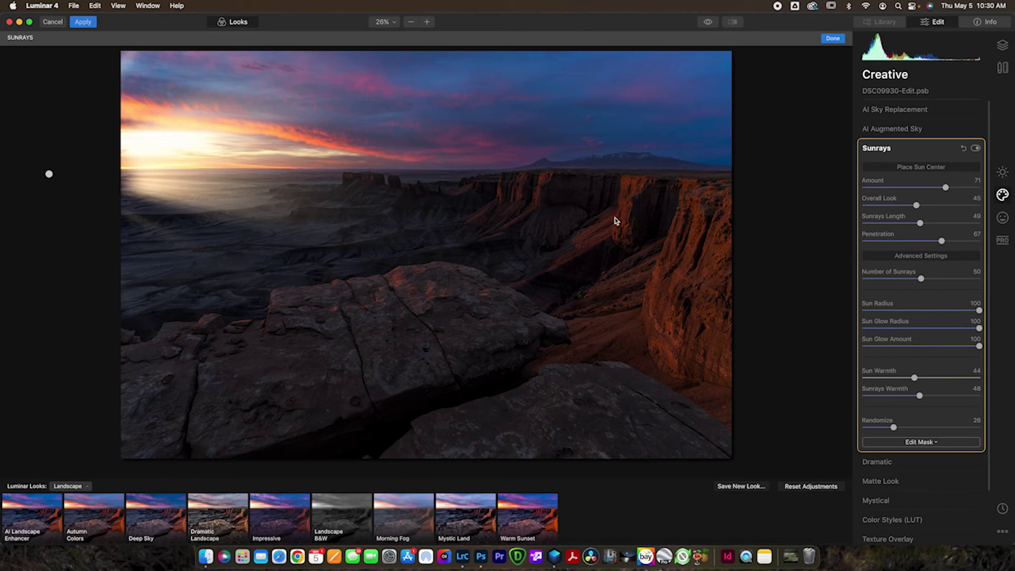
drag(946, 189, 910, 224)
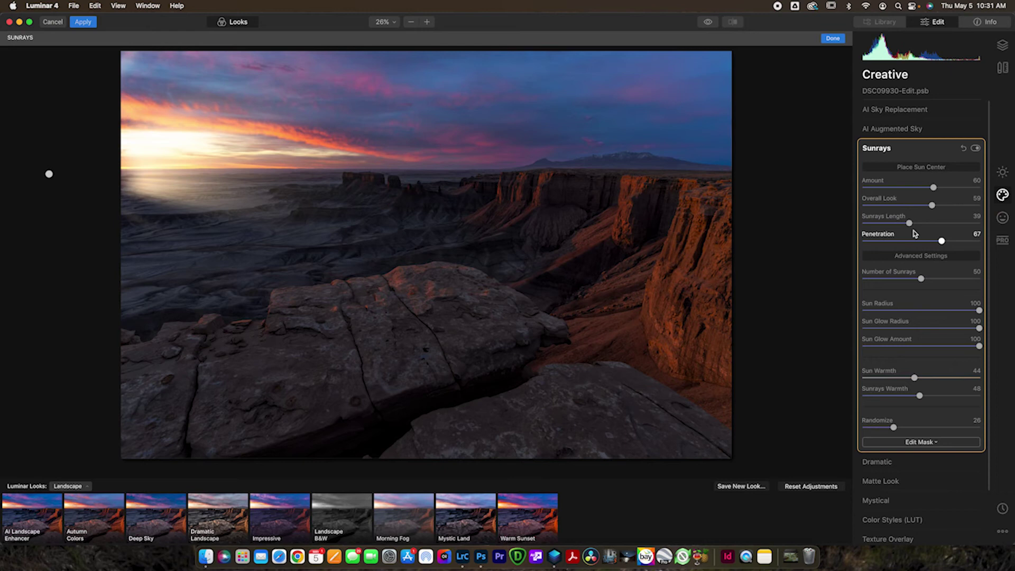
- Set Overall Look 59 and Length 39, then apply the sunrays back to Photoshop
click(921, 279)
click(833, 39)
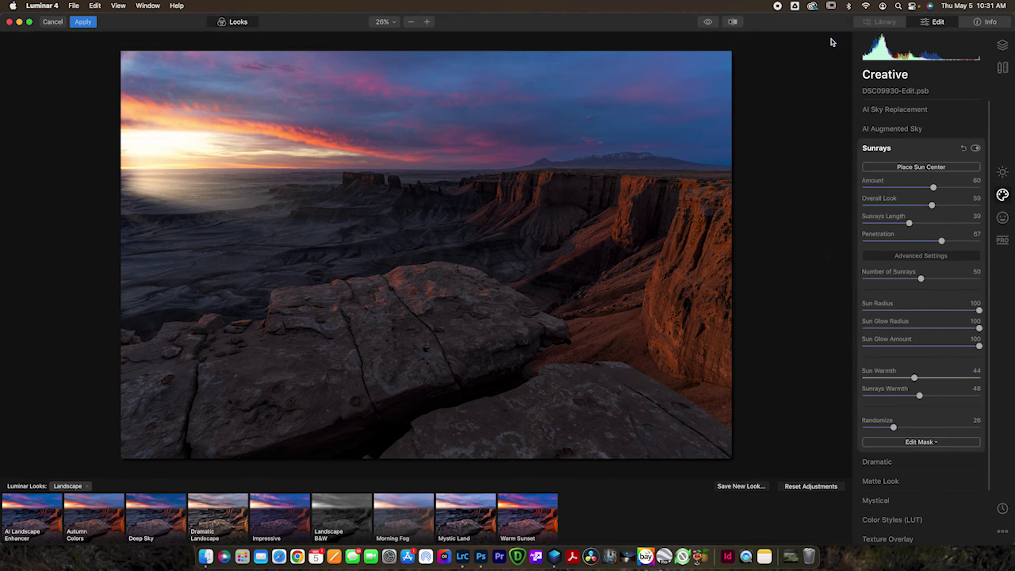
click(83, 22)
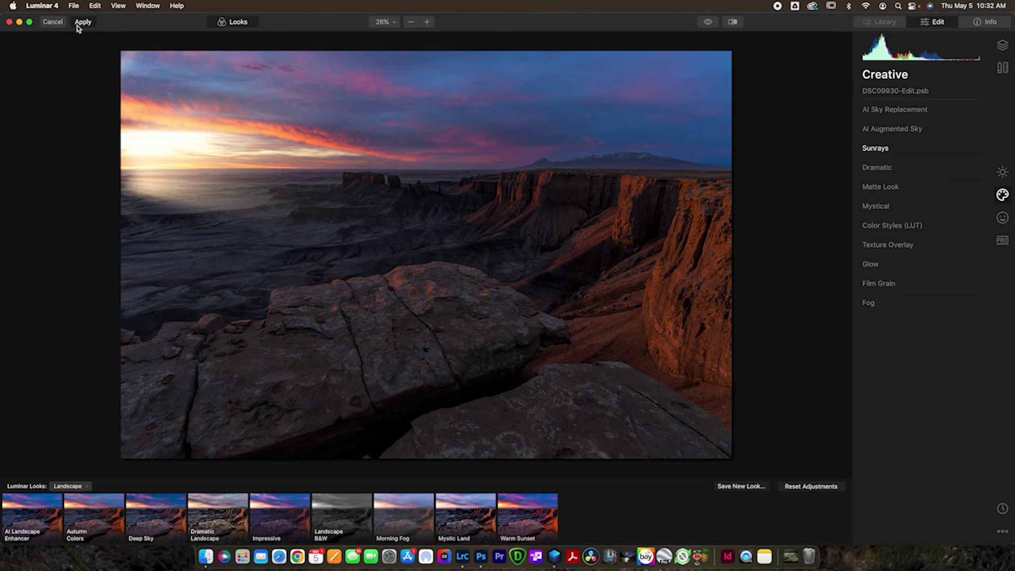
click(83, 22)
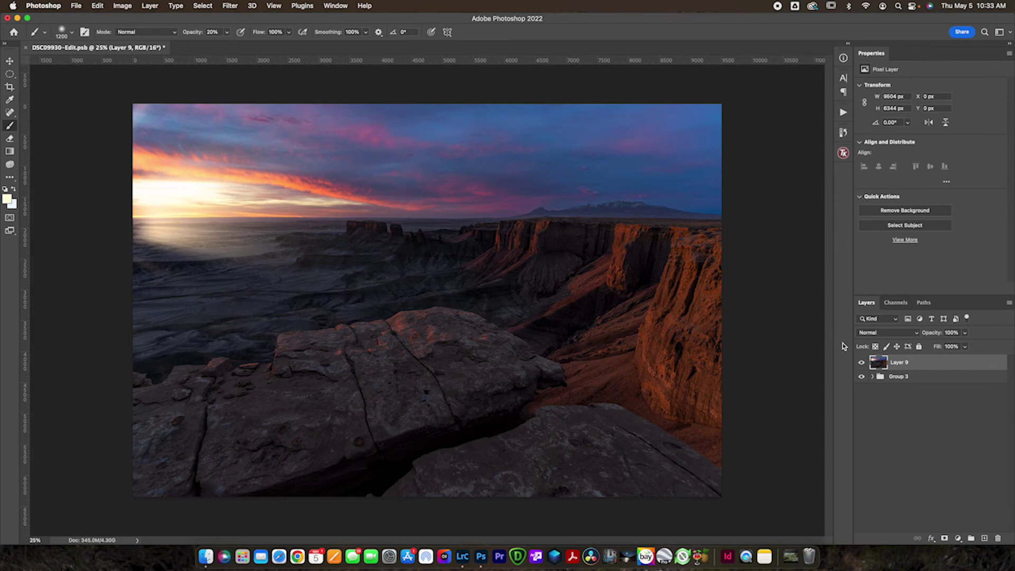
- Toggle Layer 9's visibility repeatedly to compare the image with and without the sunray glow
click(860, 362)
click(860, 363)
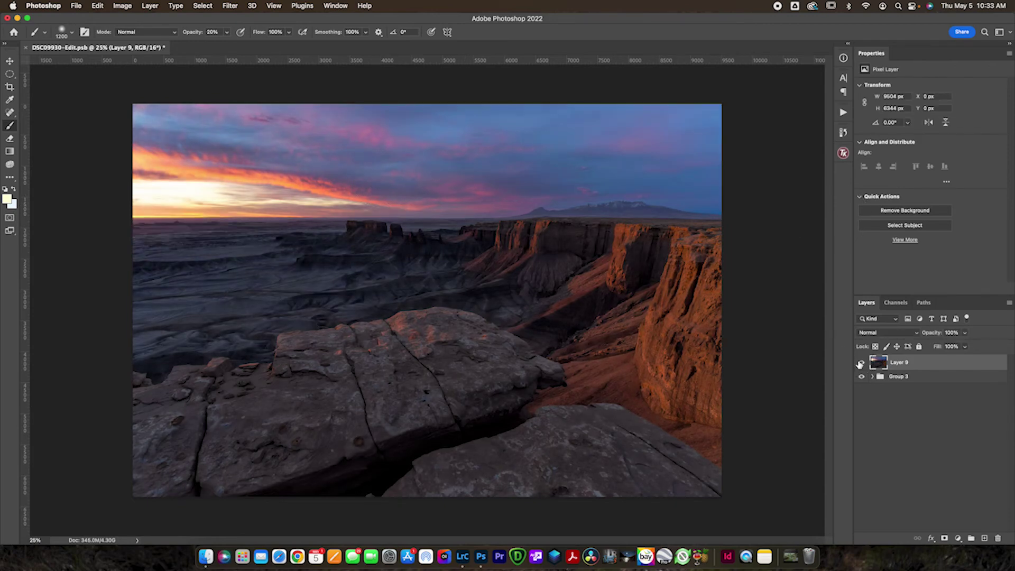
click(860, 363)
click(861, 363)
click(860, 363)
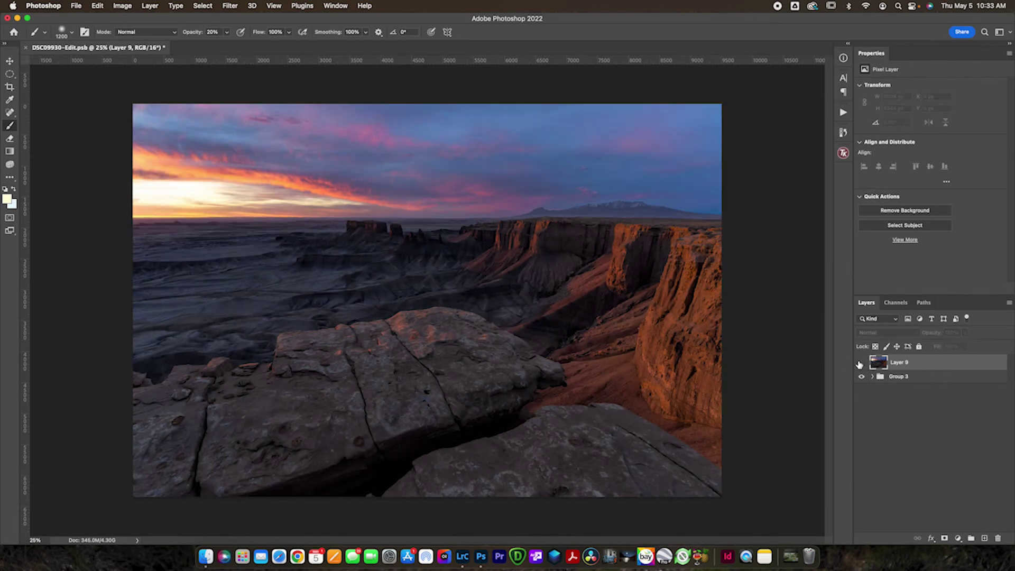
click(860, 363)
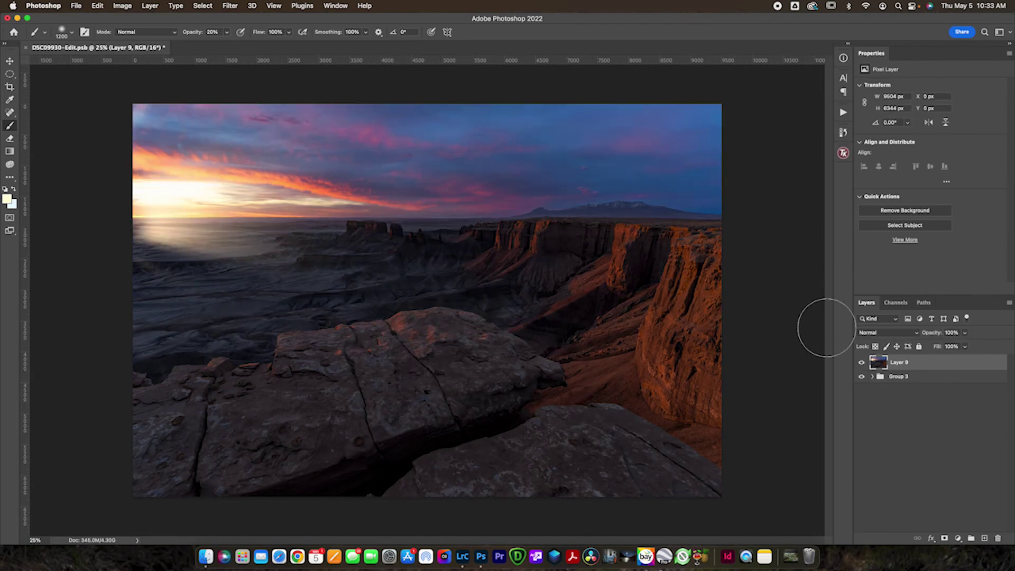
click(861, 362)
click(860, 363)
click(860, 363)
click(860, 363)
- Add a layer mask to Layer 9 and reset colours so black is the painting colour
click(945, 539)
key(d)
key(x)
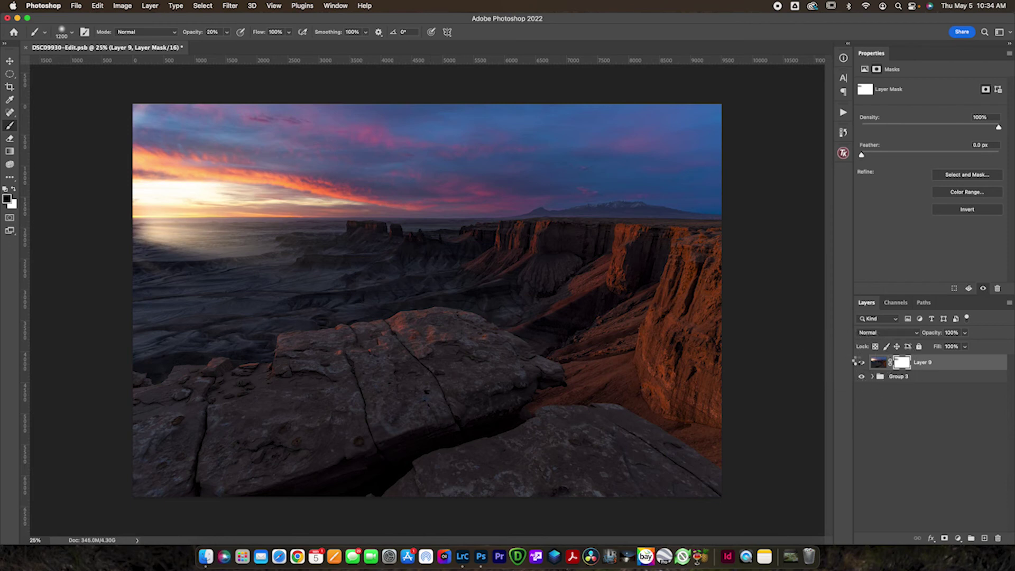
- Compare the horizon glow with and without the masked Layer 9
click(861, 363)
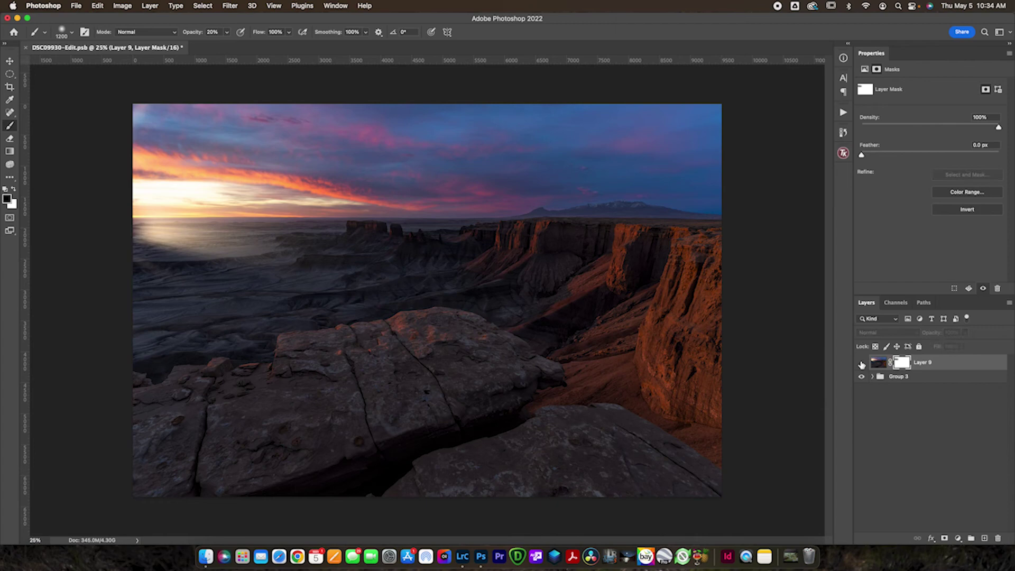
click(861, 364)
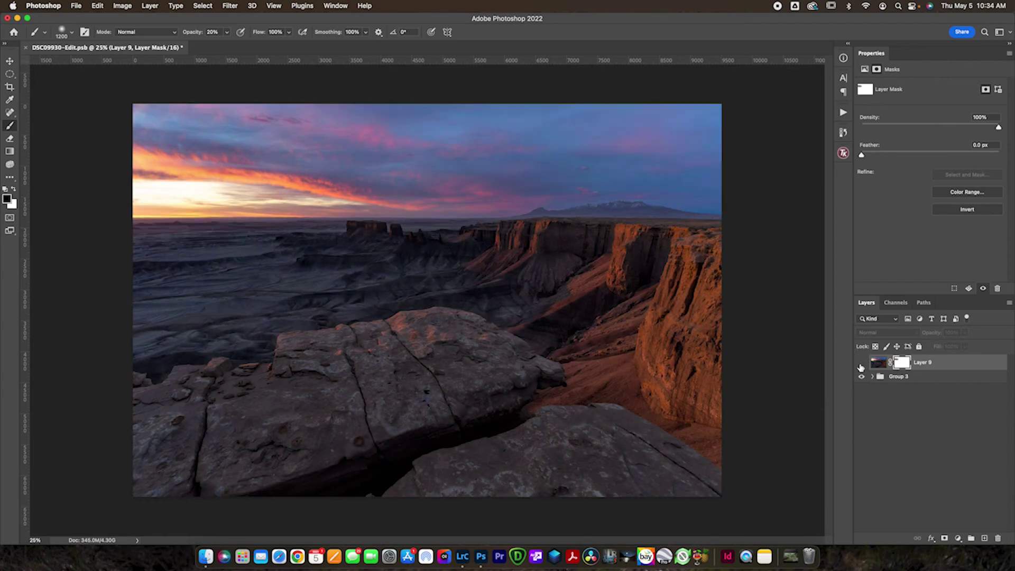
click(861, 363)
click(861, 364)
click(861, 363)
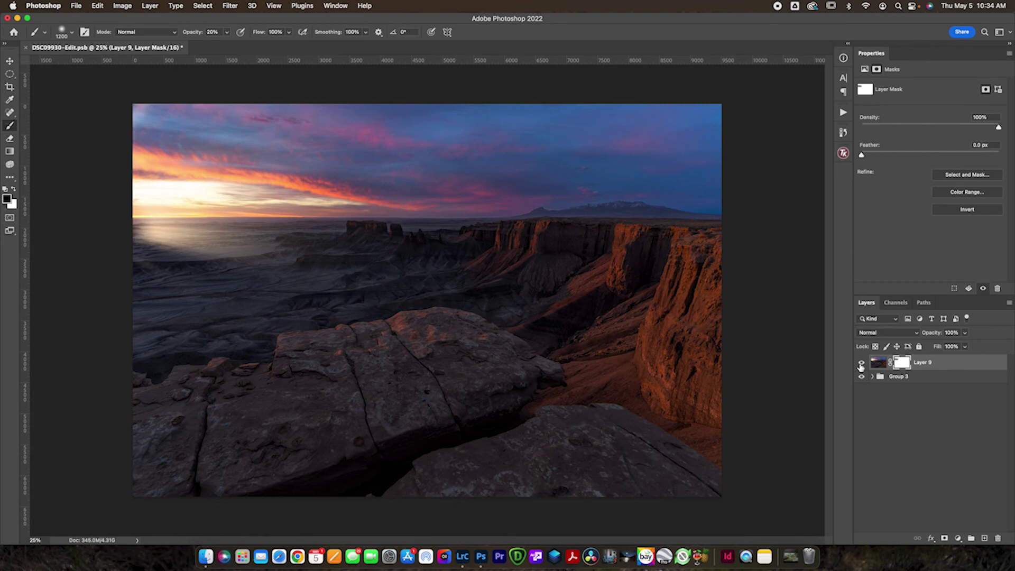
- Create a new Layer 10 above Layer 9 and set its blend mode to Soft Light
click(984, 539)
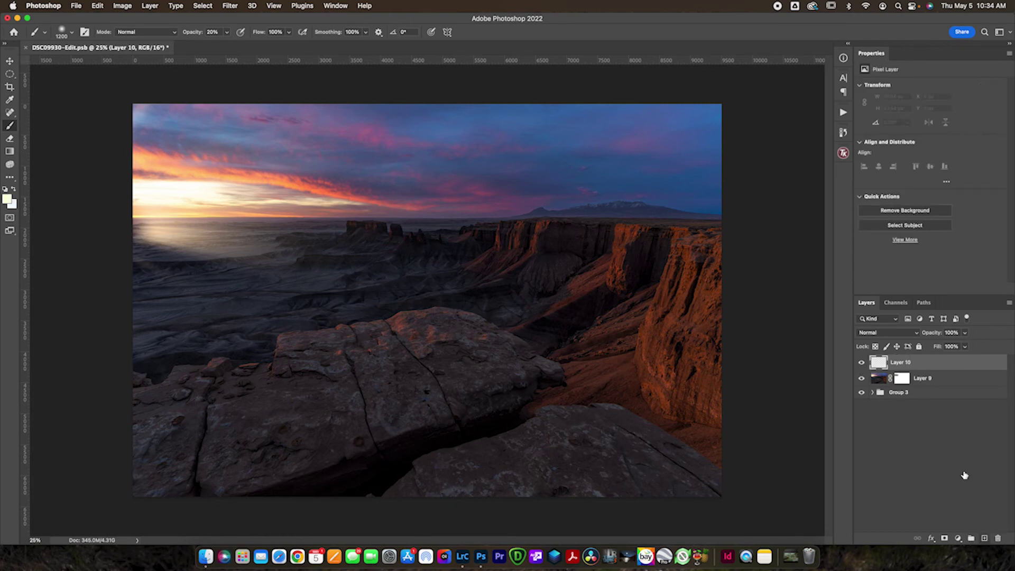
click(882, 333)
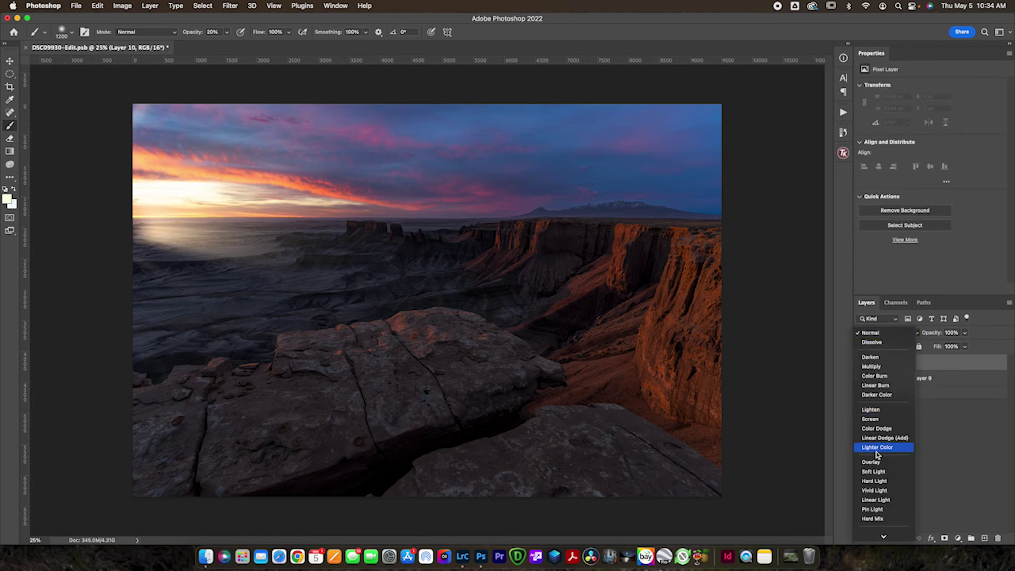
click(873, 470)
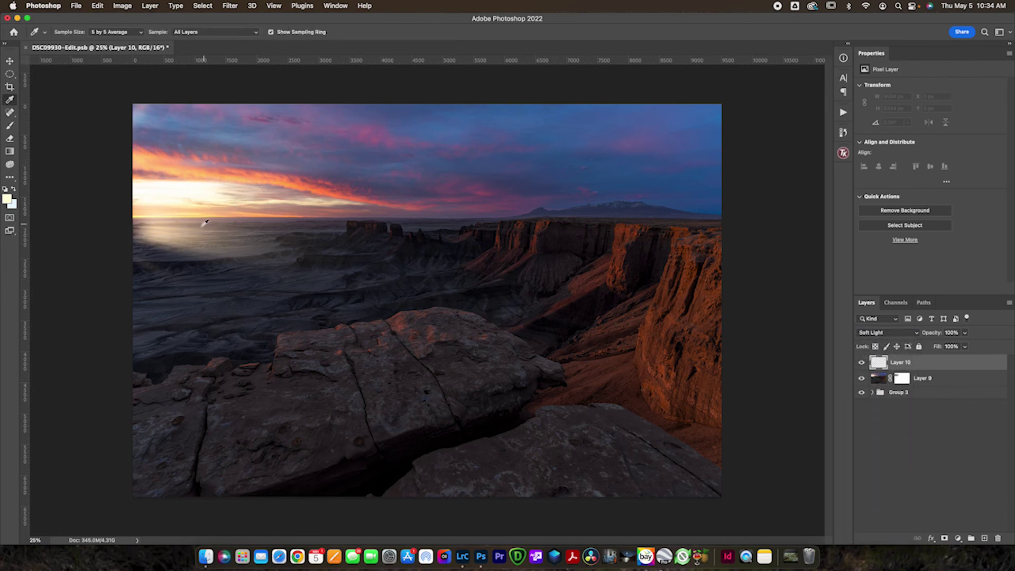
- Sample the warm glow colour near the sun and paint soft haze across the left mid-ground
key(i)
click(170, 229)
key(b)
mouse_move(224, 285)
mouse_down()
mouse_move(238, 296)
mouse_move(102, 234)
mouse_move(177, 274)
mouse_move(204, 282)
mouse_move(140, 249)
mouse_move(229, 279)
mouse_up()
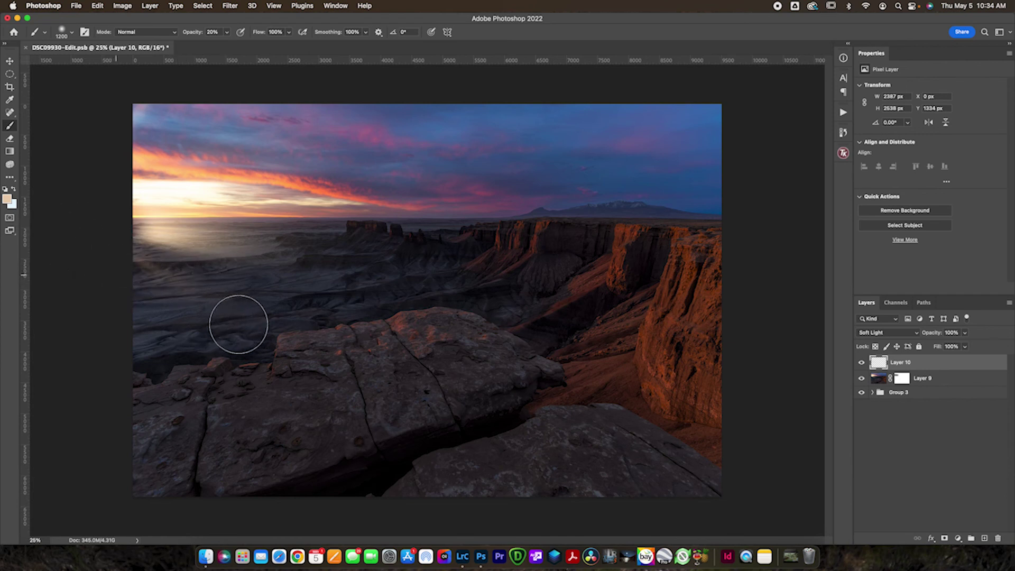
drag(230, 321, 150, 299)
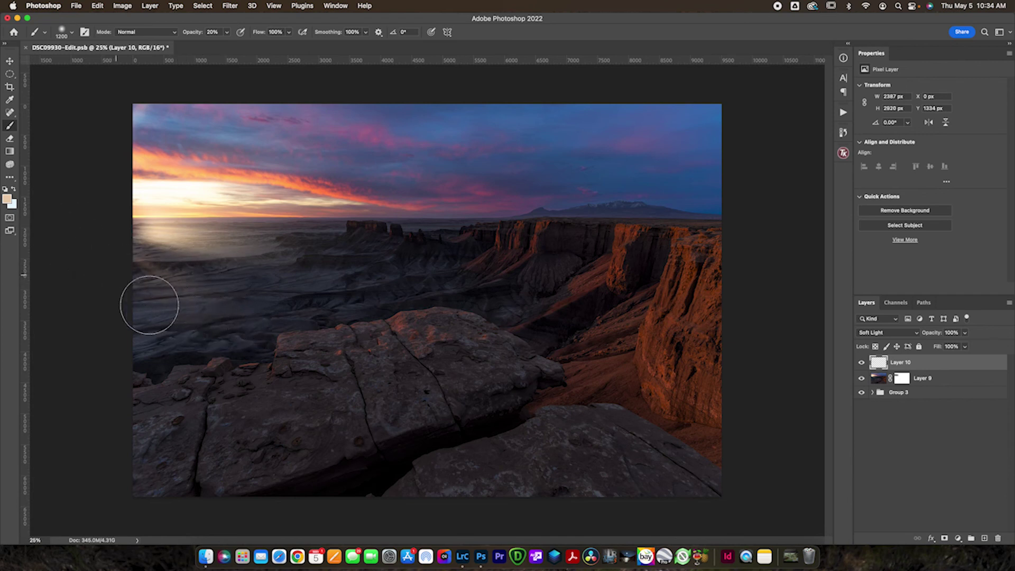
drag(239, 282, 15, 200)
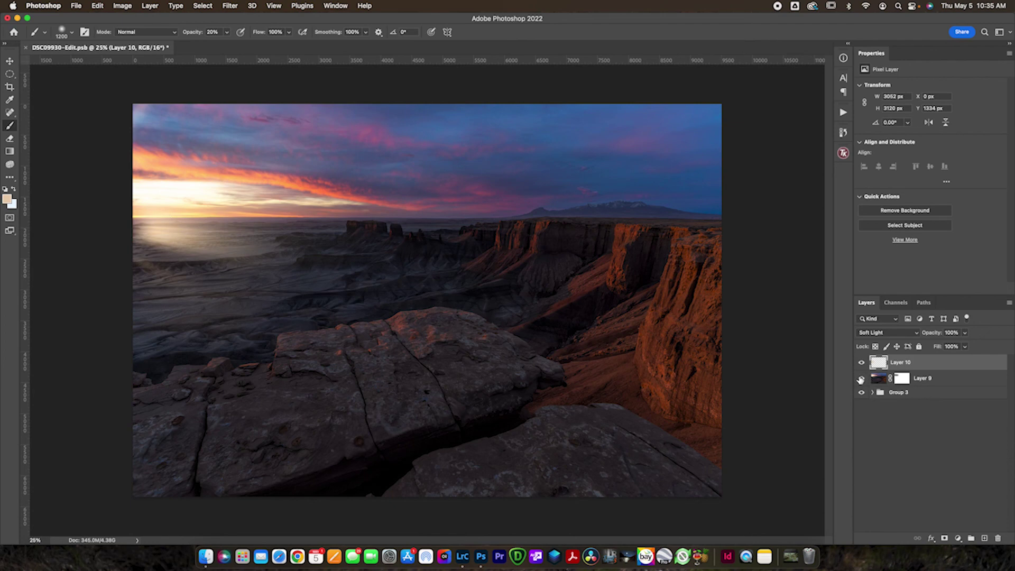
drag(861, 379, 861, 363)
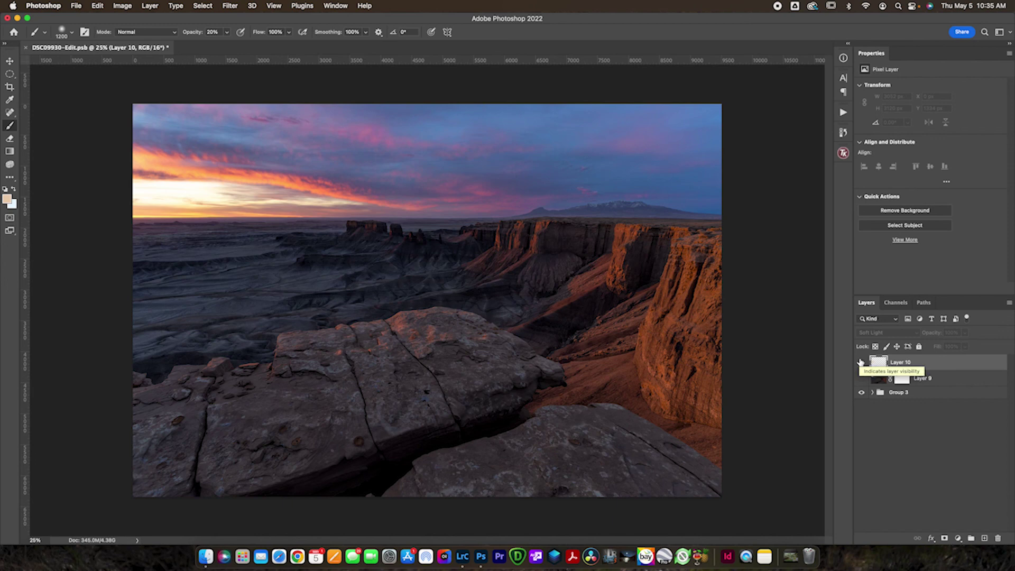
click(861, 379)
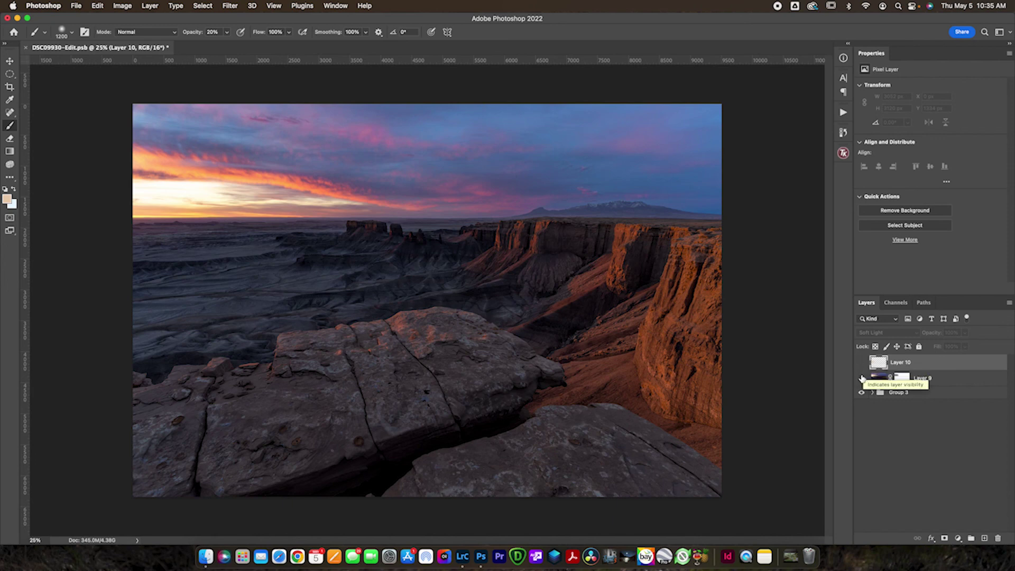
click(860, 362)
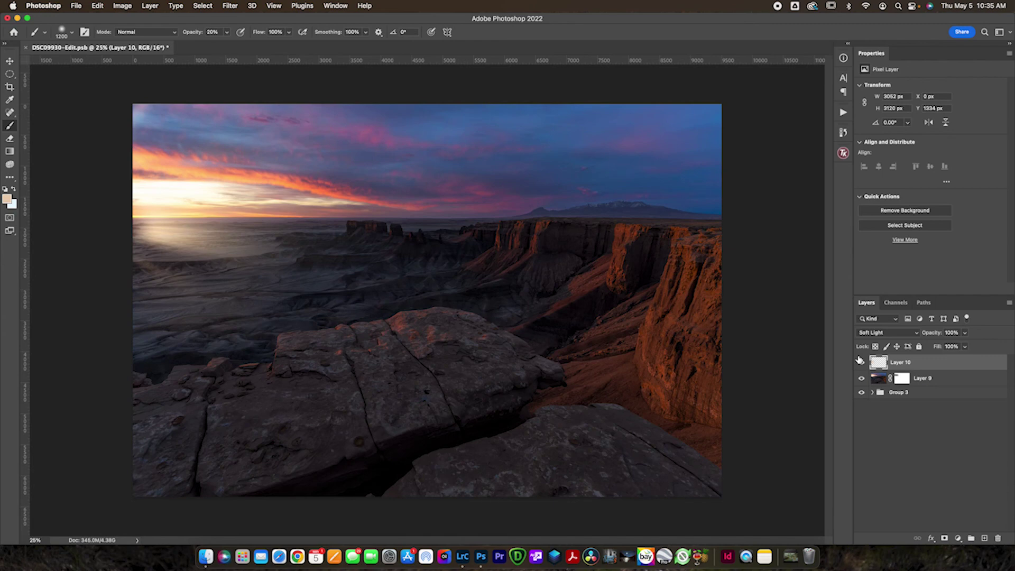